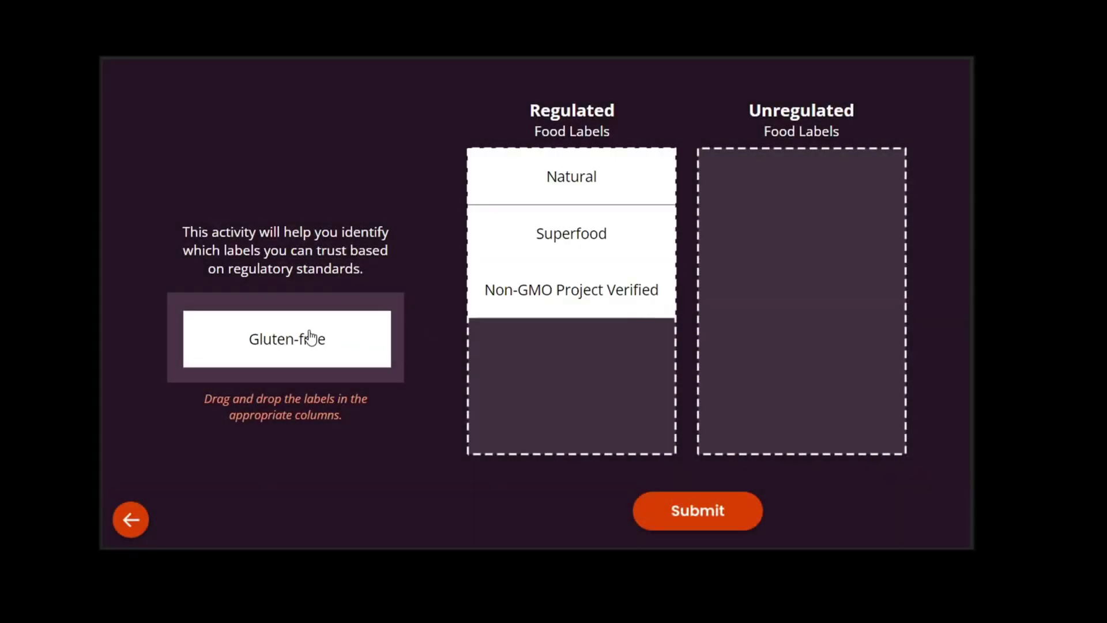
In preview, sort Organic, Natural and Non-GMO into Regulated, and Gluten-free and Superfood into Unregulated, then submit.
left_click_drag(308, 339, 839, 267)
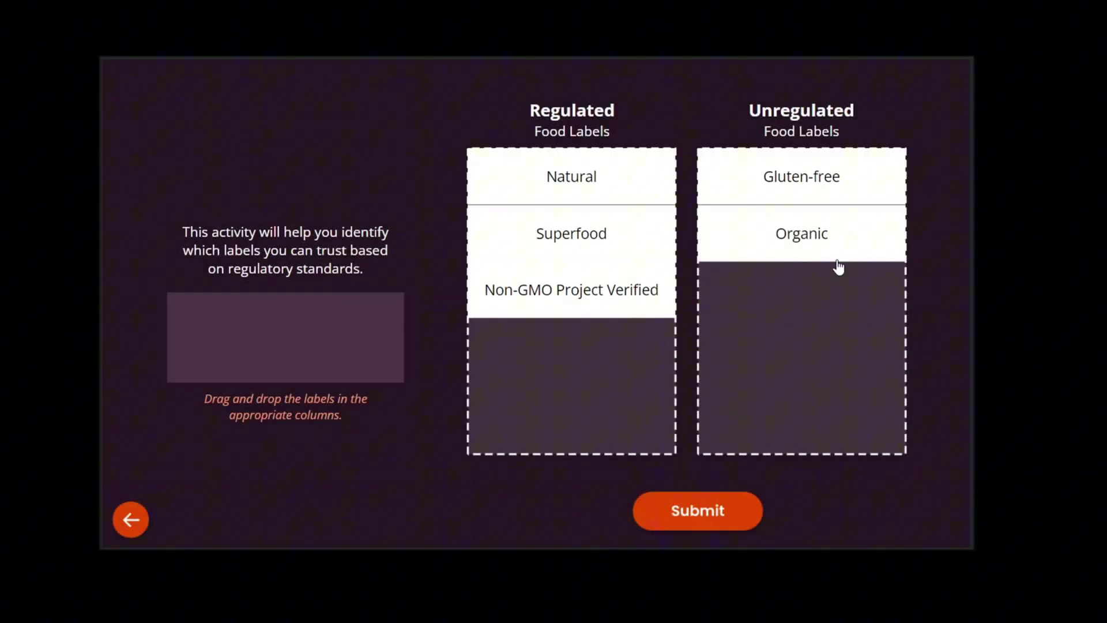
left_click_drag(818, 178, 814, 181)
left_click_drag(796, 230, 649, 246)
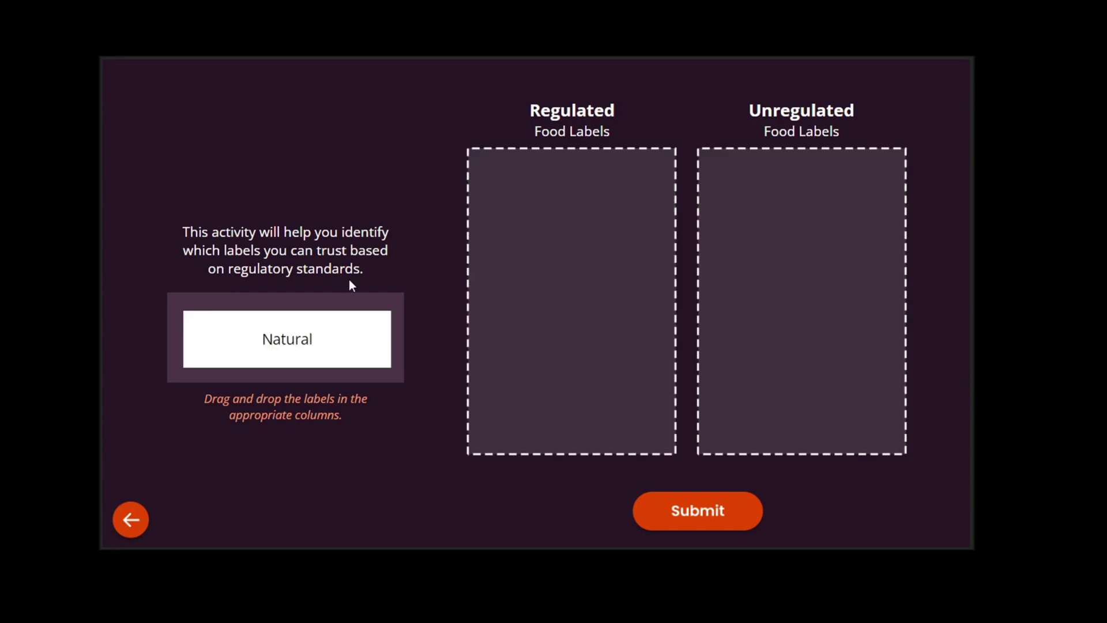
left_click_drag(337, 326, 554, 184)
left_click_drag(337, 326, 554, 242)
left_click_drag(338, 327, 557, 331)
left_click_drag(309, 338, 839, 267)
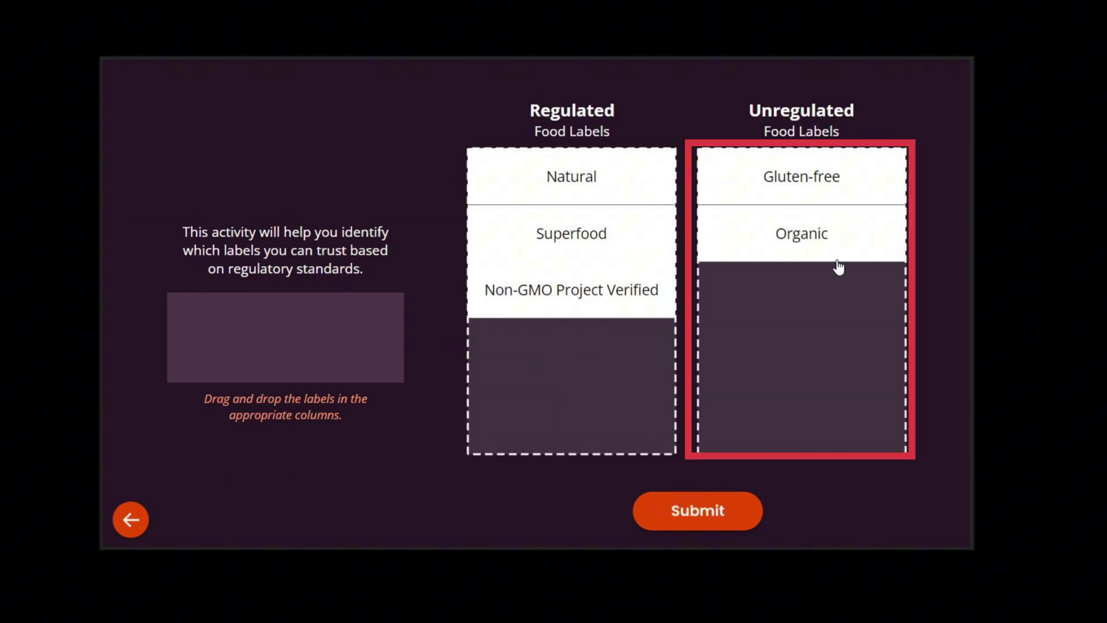
left_click_drag(833, 248, 600, 242)
left_click_drag(577, 287, 793, 236)
left_click(734, 517)
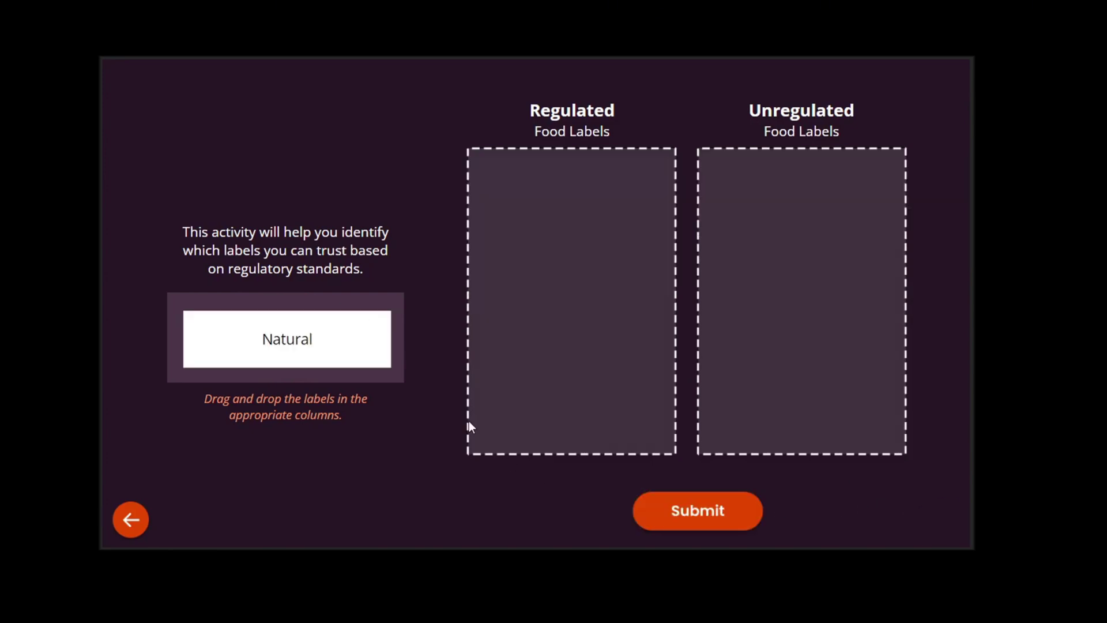
Put Natural back in Regulated, resubmit, and reveal the correct solution.
left_click_drag(286, 339, 571, 230)
left_click(686, 510)
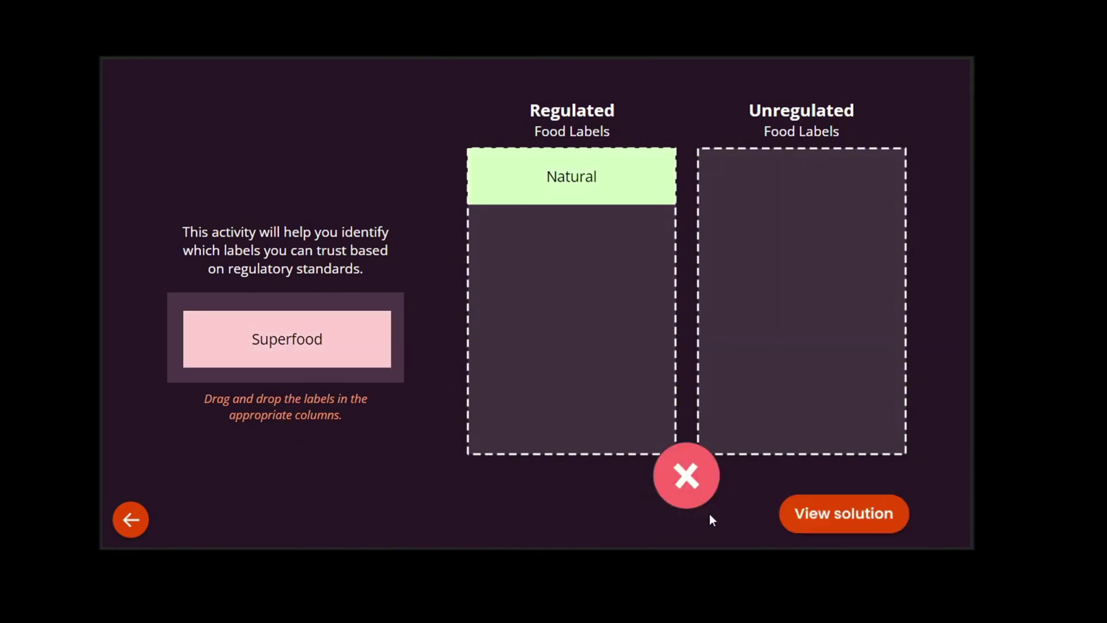
left_click(814, 522)
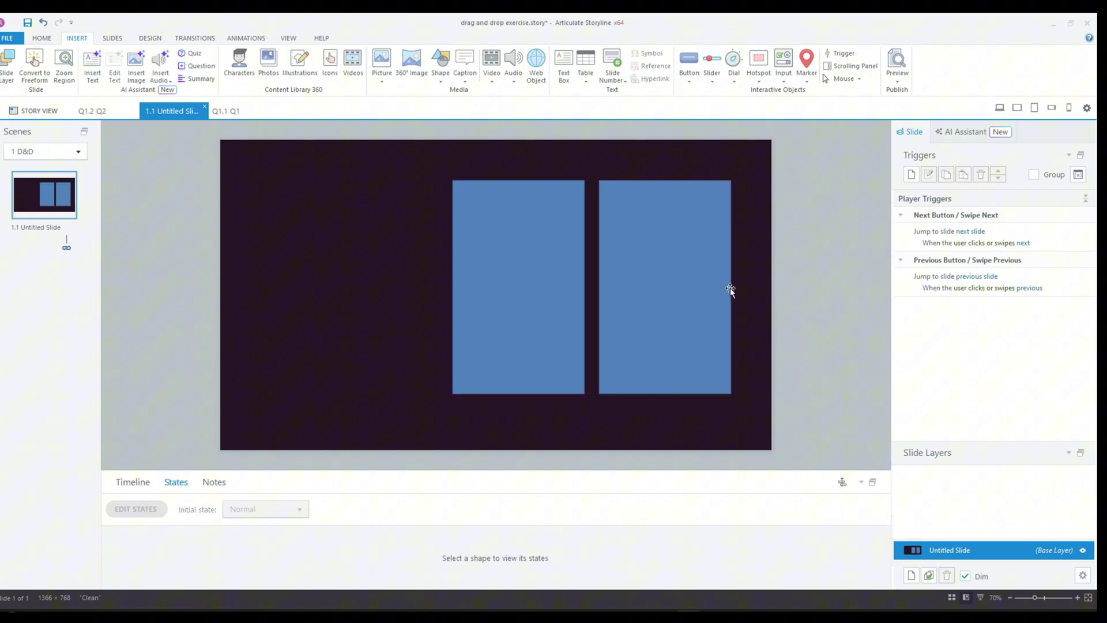
Move the right-hand rectangle over to the left side of the slide.
left_click(719, 287)
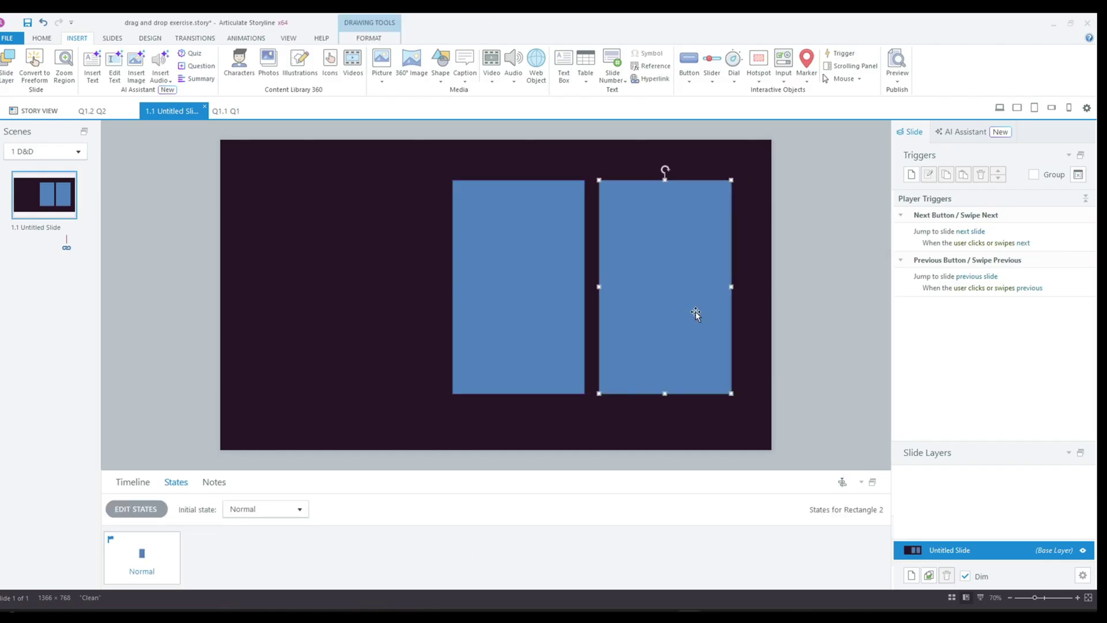
left_click_drag(697, 312, 390, 289)
key("Escape")
Shorten the middle and right rectangles and nudge the left rectangle further left.
left_click(697, 332, "shift")
left_click_drag(664, 396, 662, 375)
left_click(576, 410)
left_click(355, 333)
left_click(570, 415)
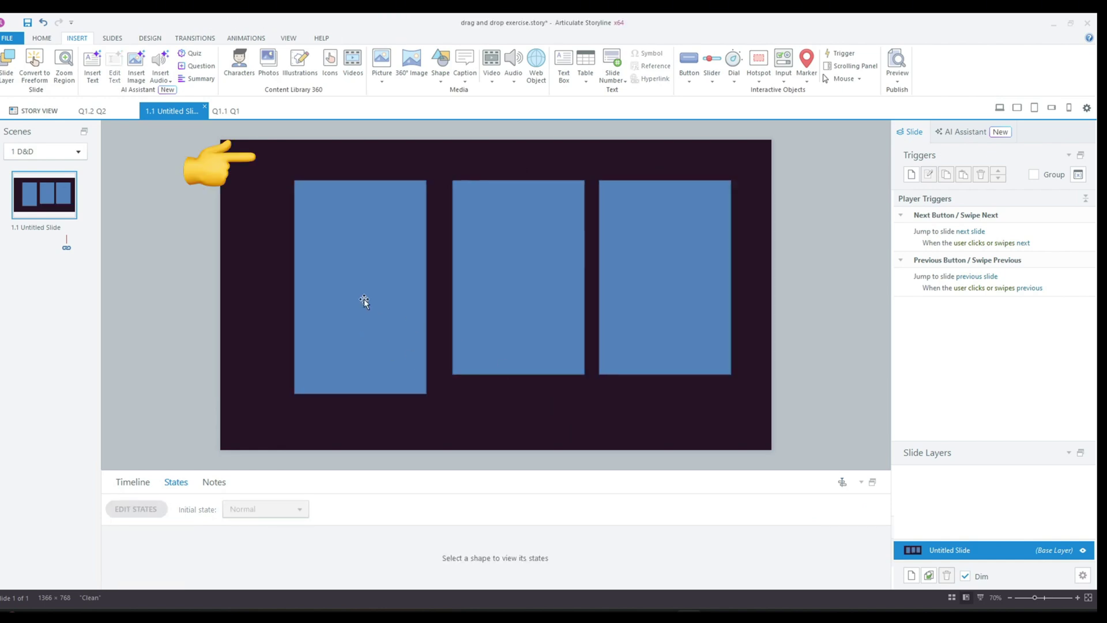
left_click_drag(362, 298, 336, 303)
left_click(619, 398)
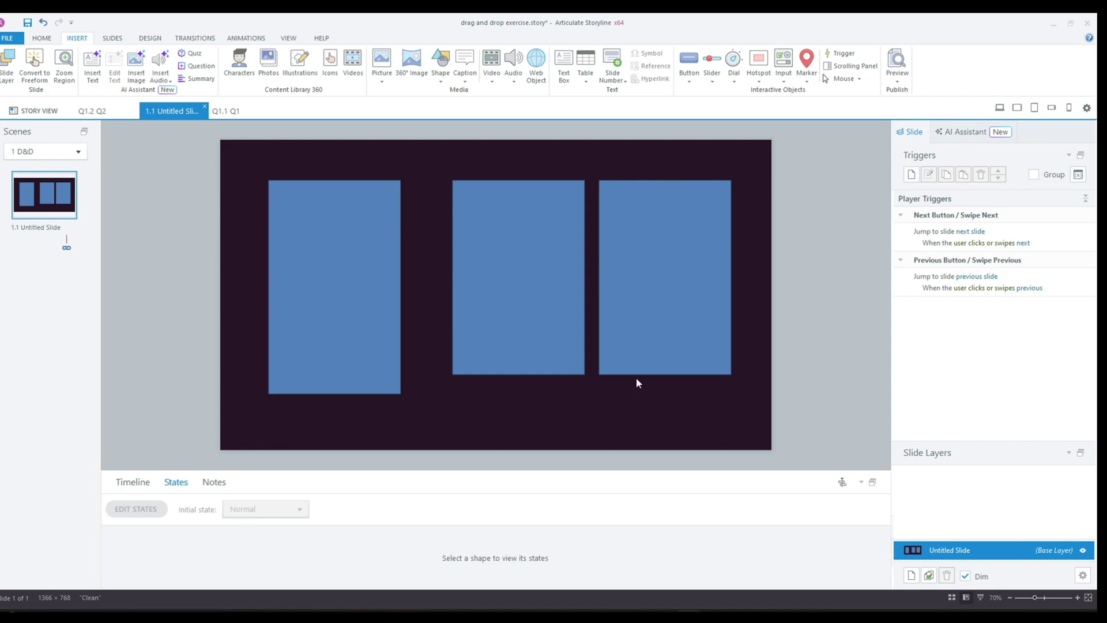
key("Tab")
key("alt+j")
Give the middle rectangle a dashed outline.
key("d")
key("s")
key("o")
mouse_move(594, 298)
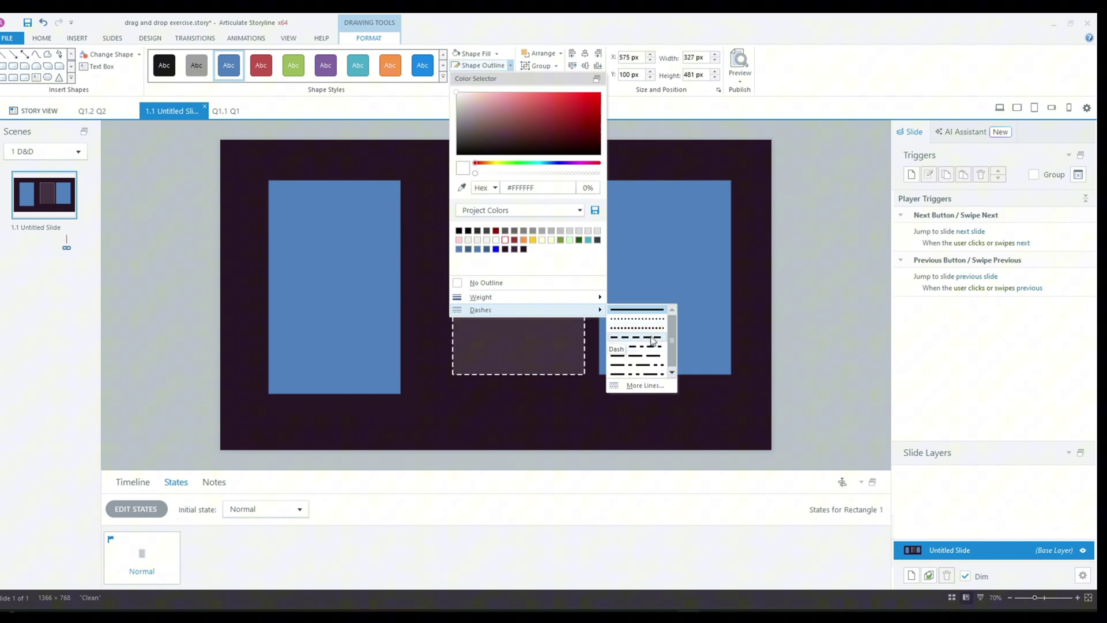
left_click(650, 338)
left_click(627, 421)
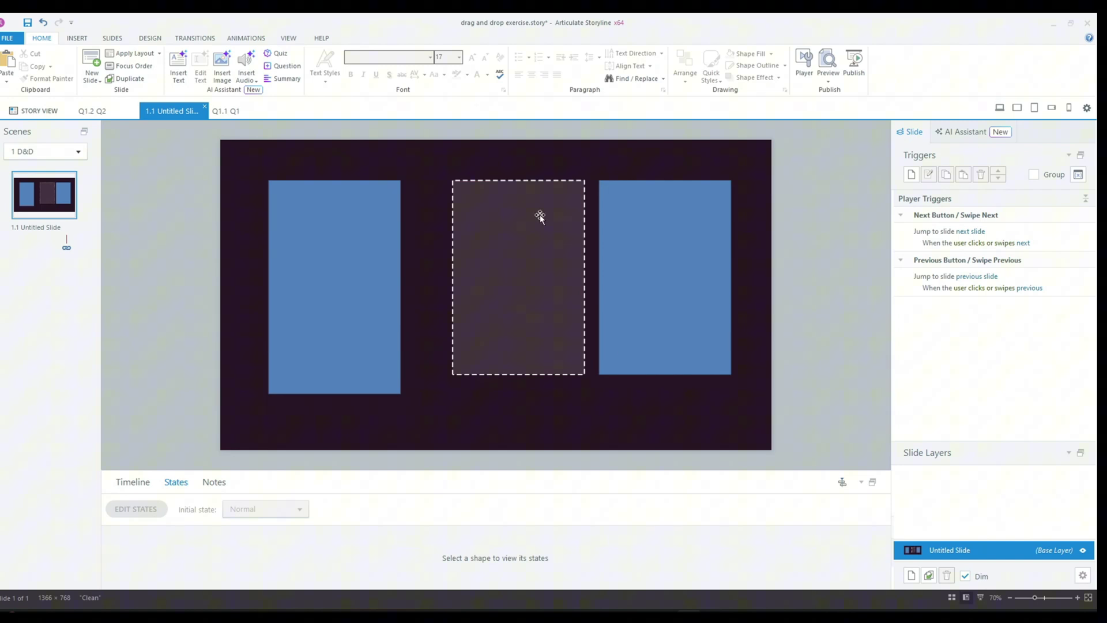
Copy the middle rectangle's dashed dark style onto the right rectangle with Format Painter.
left_click(526, 198)
left_click(49, 78)
left_click(670, 253)
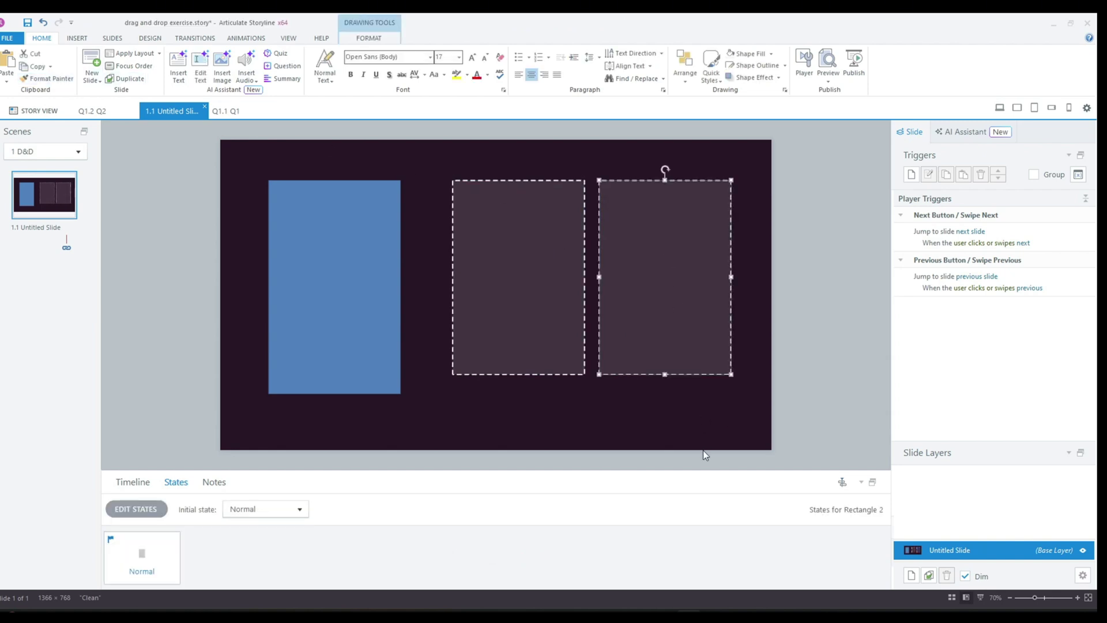
Fill the left rectangle with the slide background colour using the eyedropper.
left_click(344, 314)
left_click(379, 42)
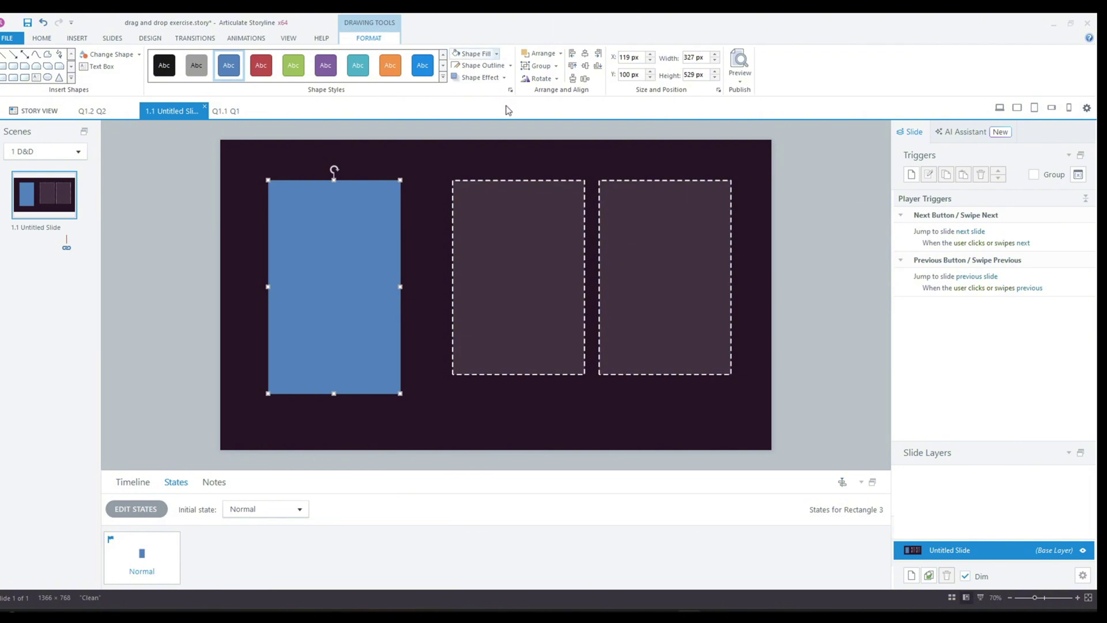
left_click(497, 54)
left_click(462, 176)
left_click(442, 162)
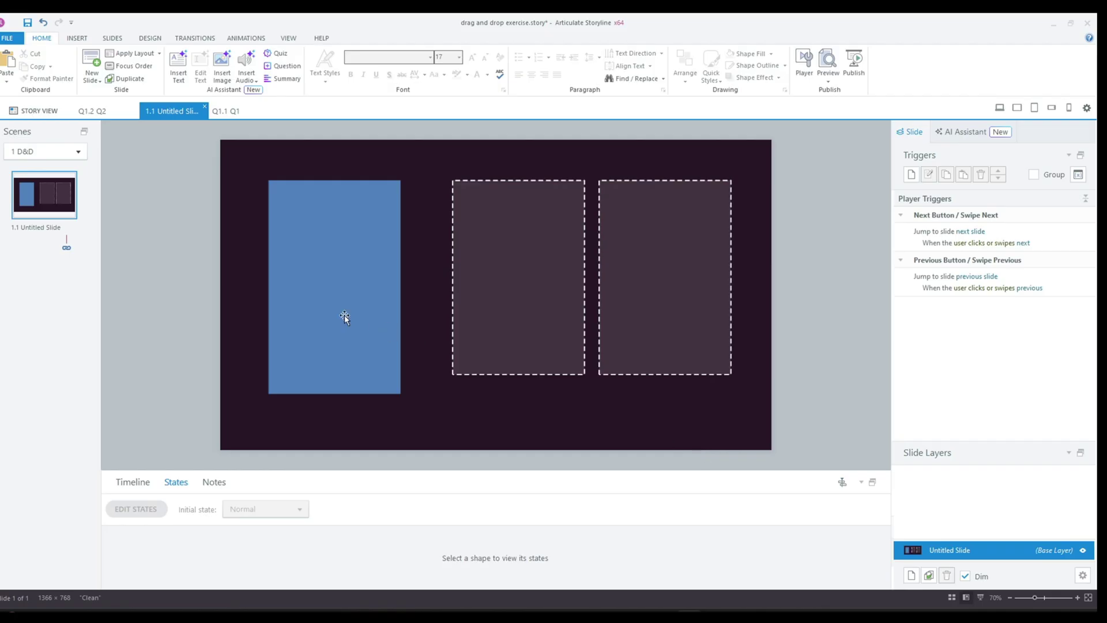
Fill the left rectangle with the sampled background colour and darken it to near black.
left_click(344, 315)
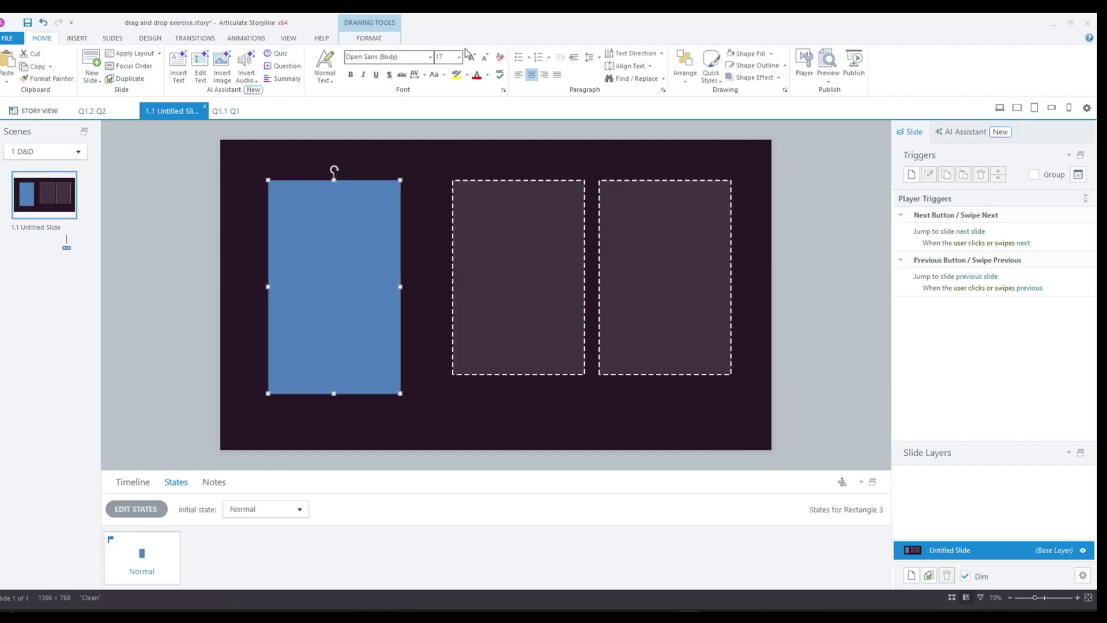
left_click(378, 39)
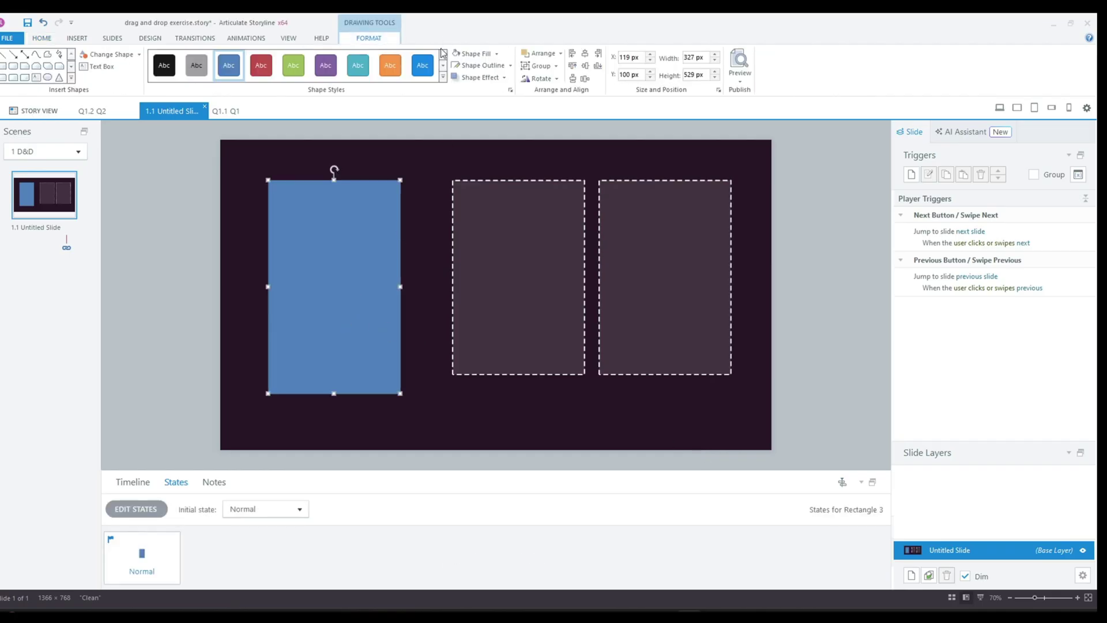
left_click(497, 54)
left_click(462, 176)
left_click(429, 162)
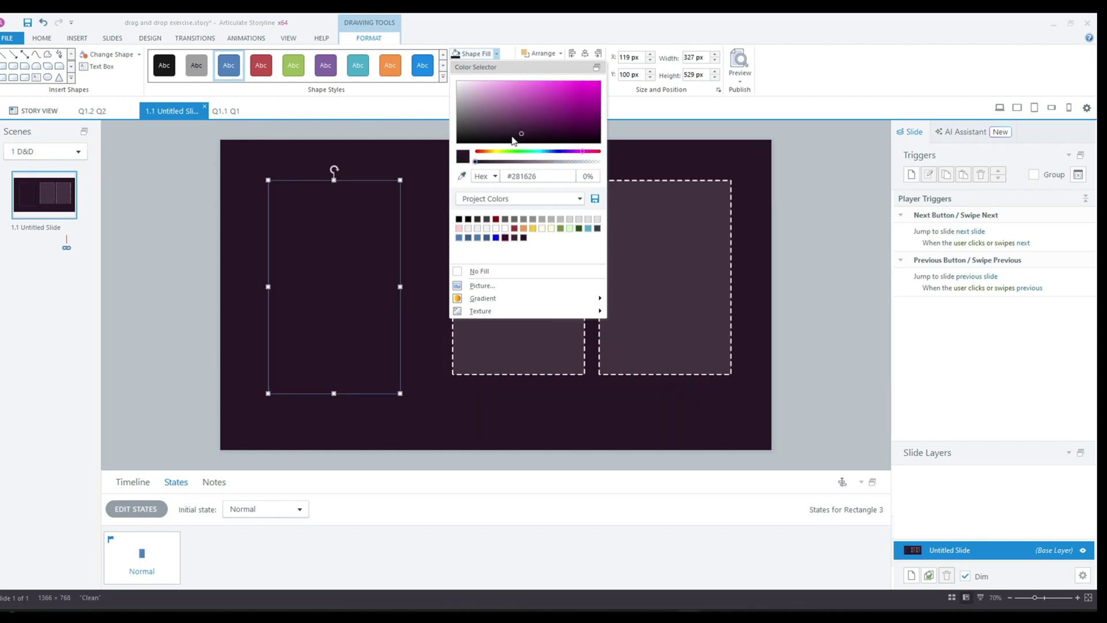
left_click(522, 139)
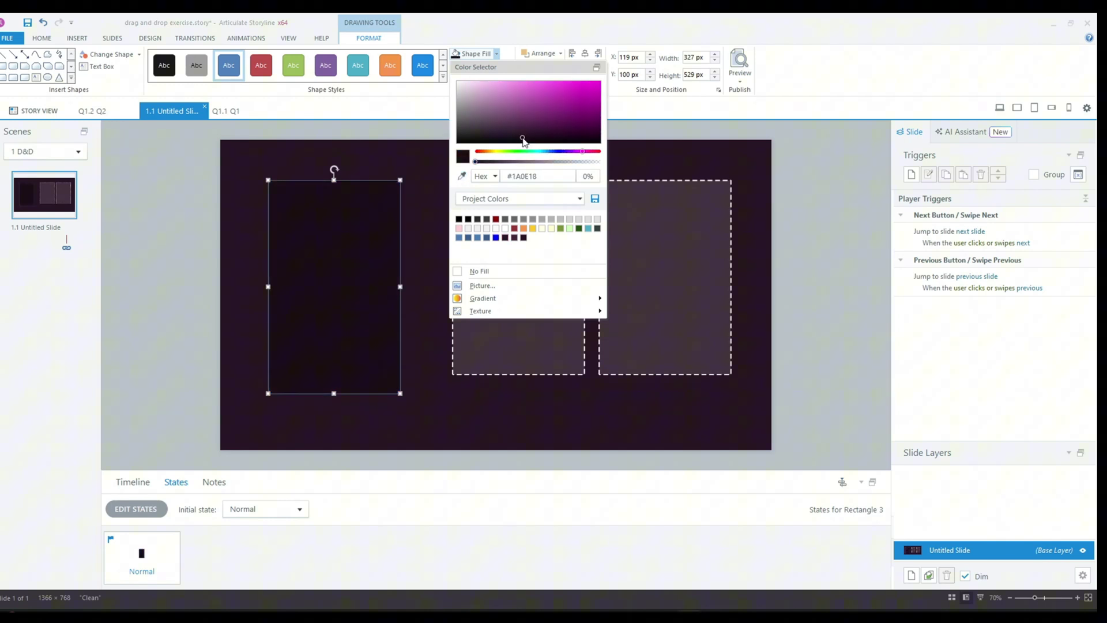
left_click_drag(522, 139, 532, 142)
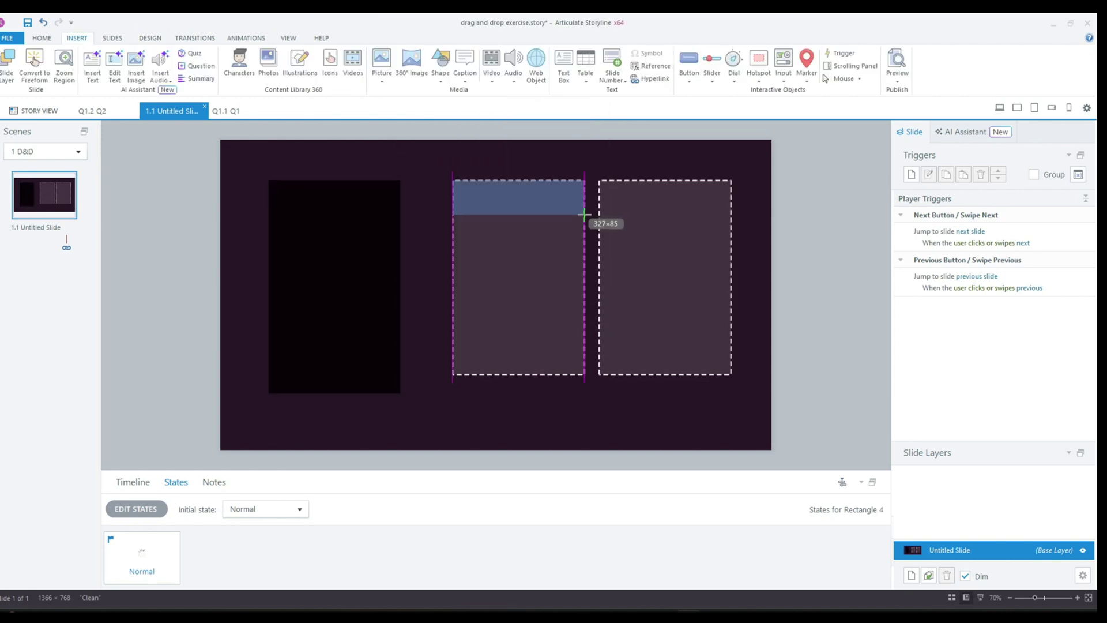
Draw a blue bar in the middle drop zone and duplicate it downward.
mouse_move(583, 214)
left_mouse_down()
mouse_move(555, 254)
mouse_move(554, 240)
mouse_move(566, 349)
mouse_move(569, 339)
left_mouse_up()
left_click(593, 154)
left_click(575, 186)
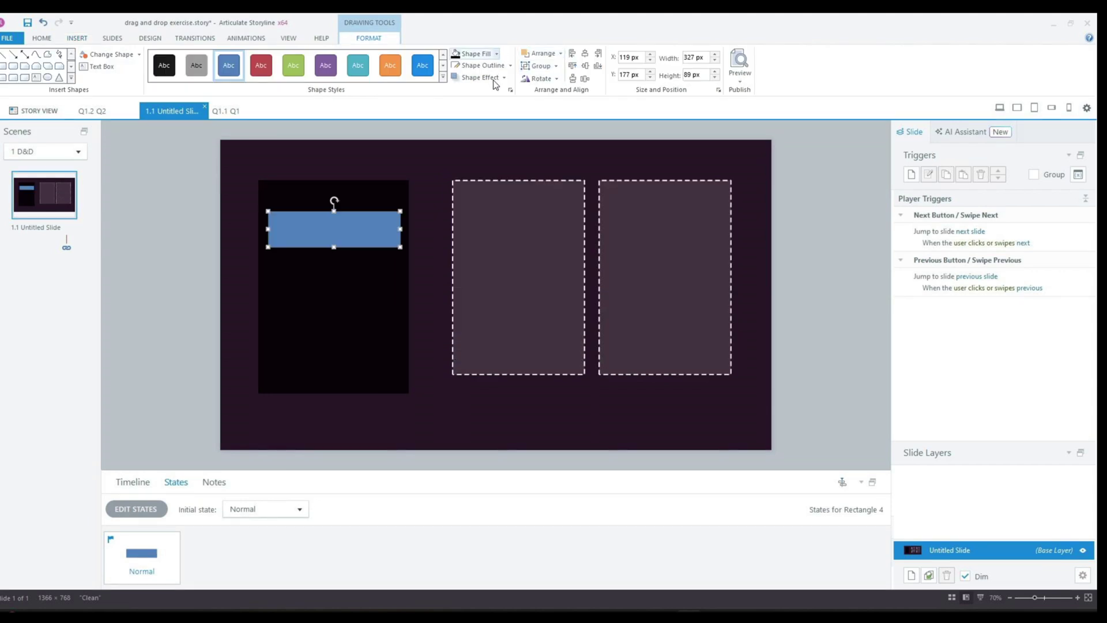
Make the label bar white with no outline.
left_click(493, 54)
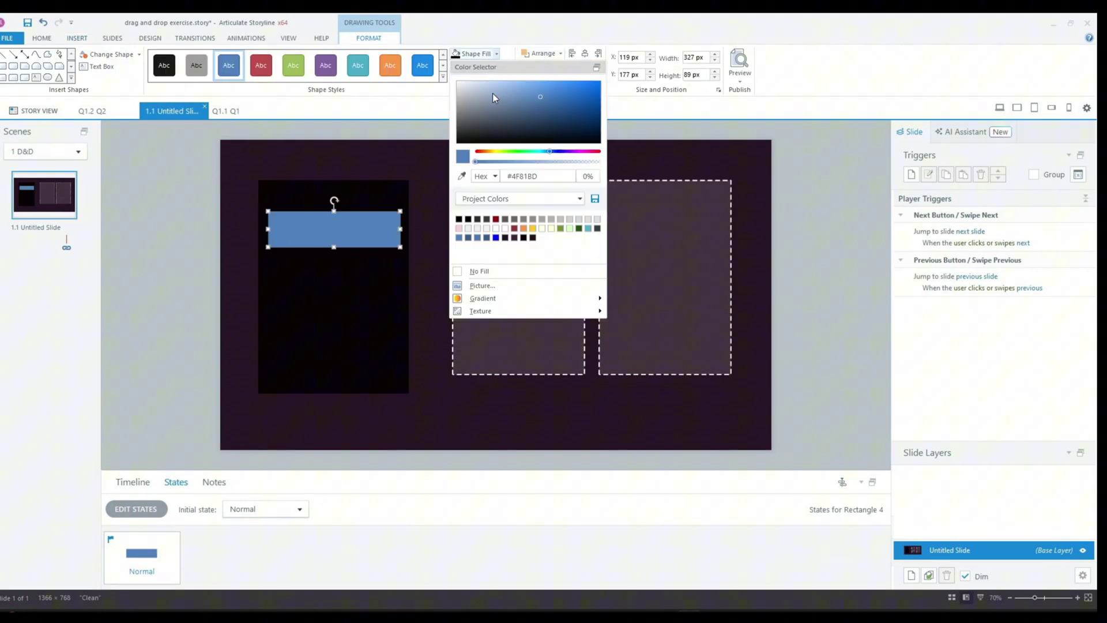
left_click(457, 82)
left_click(378, 175)
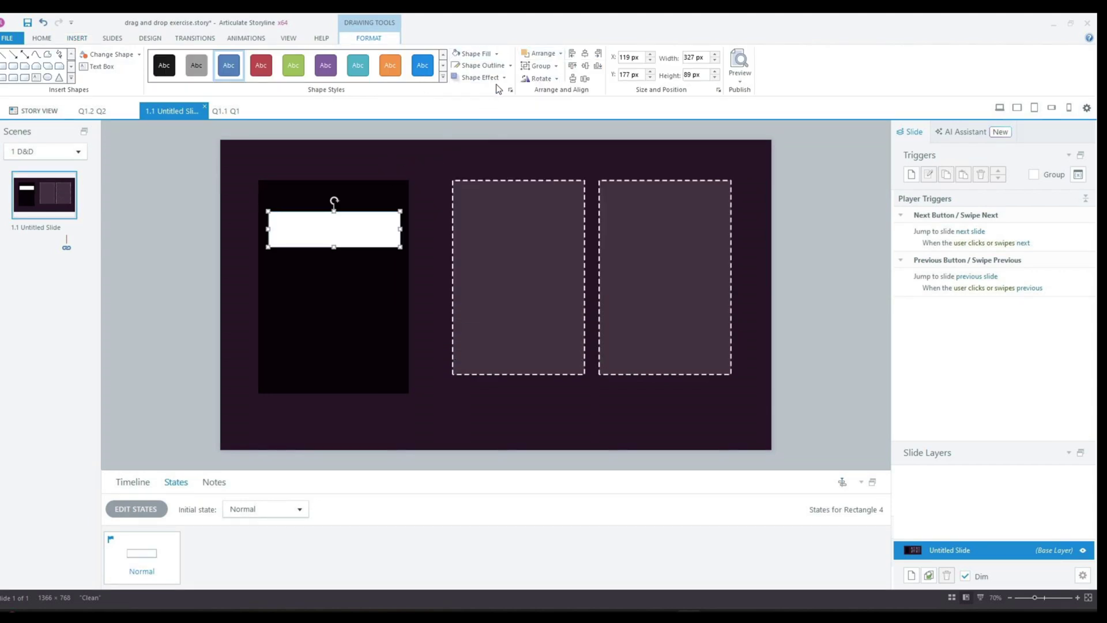
left_click(510, 65)
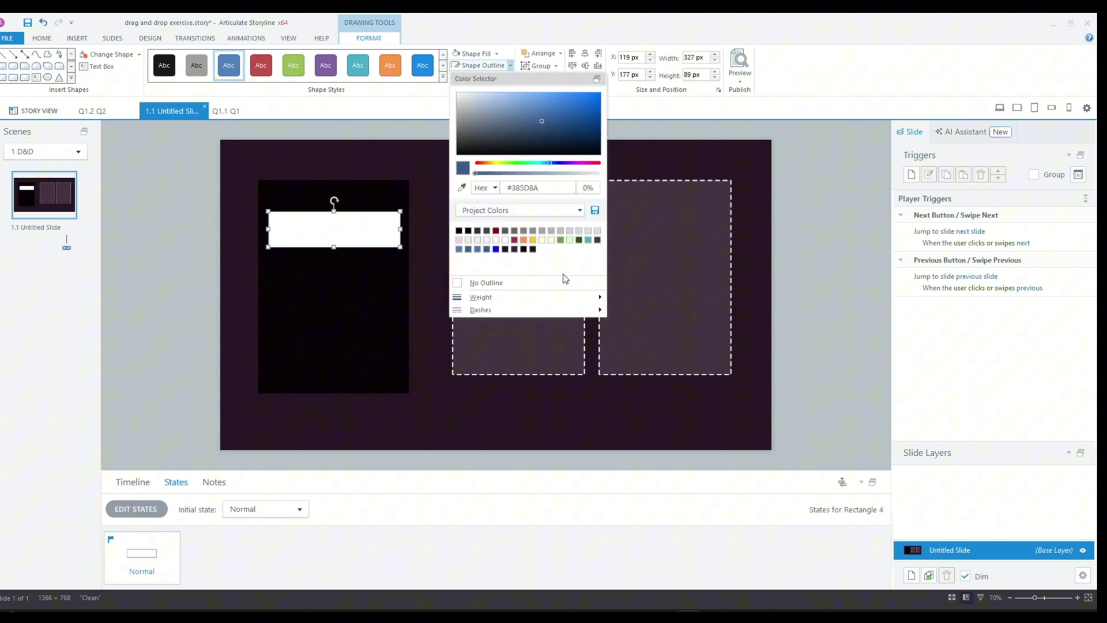
left_click(563, 282)
left_click(460, 163)
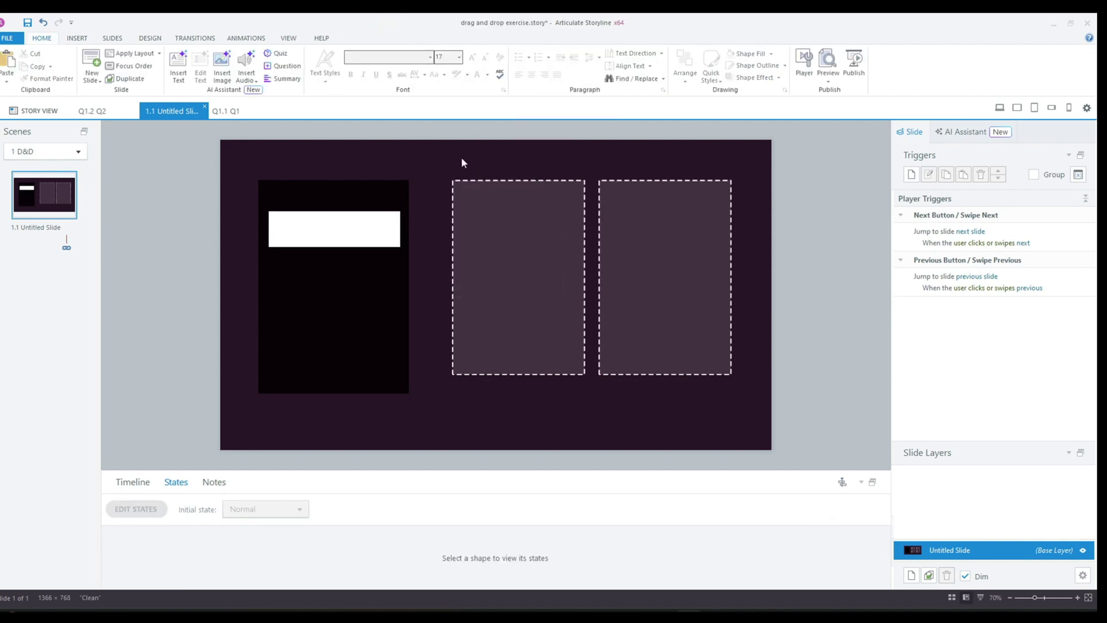
In Edit States, duplicate the Normal state to add Drop Correct and Drop Incorrect states.
left_click(335, 229)
left_click(136, 509)
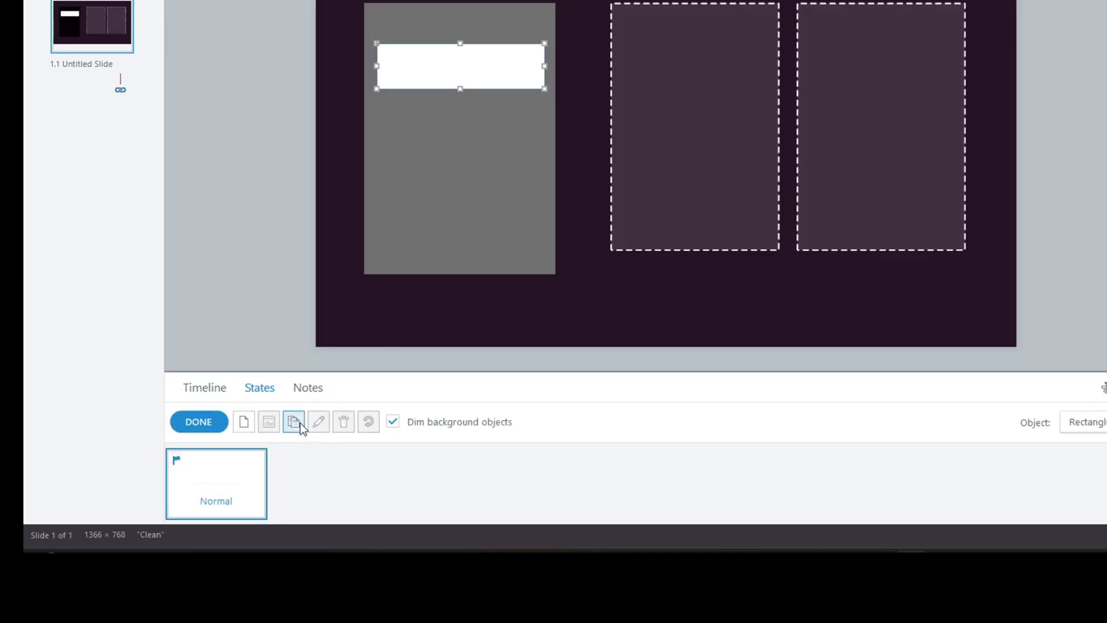
left_click(295, 423)
left_click(830, 168)
left_click(718, 325)
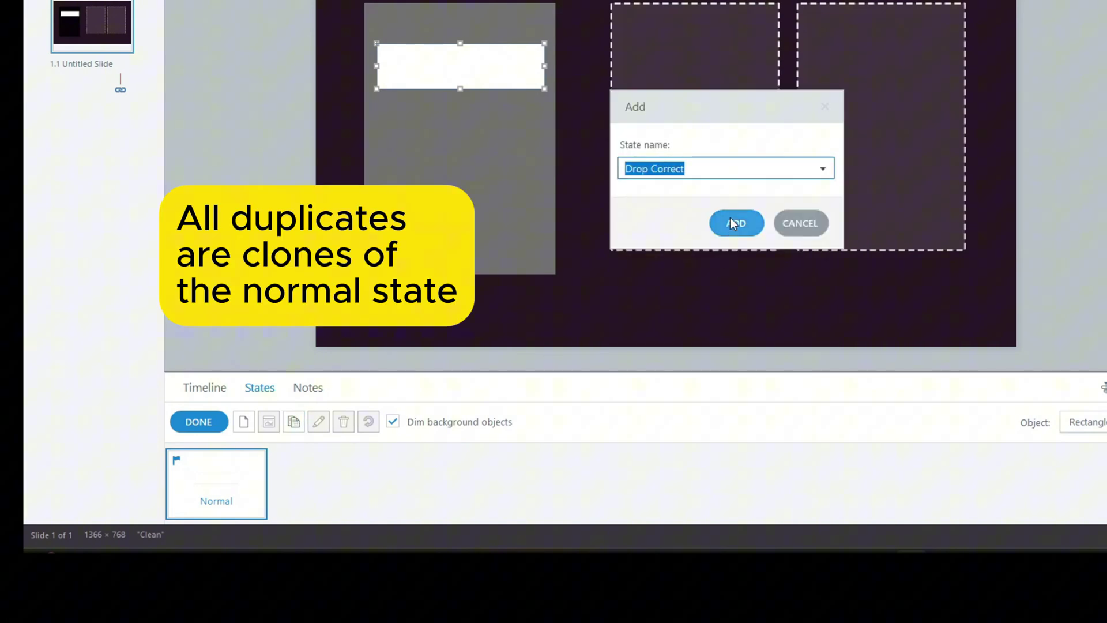
left_click(732, 221)
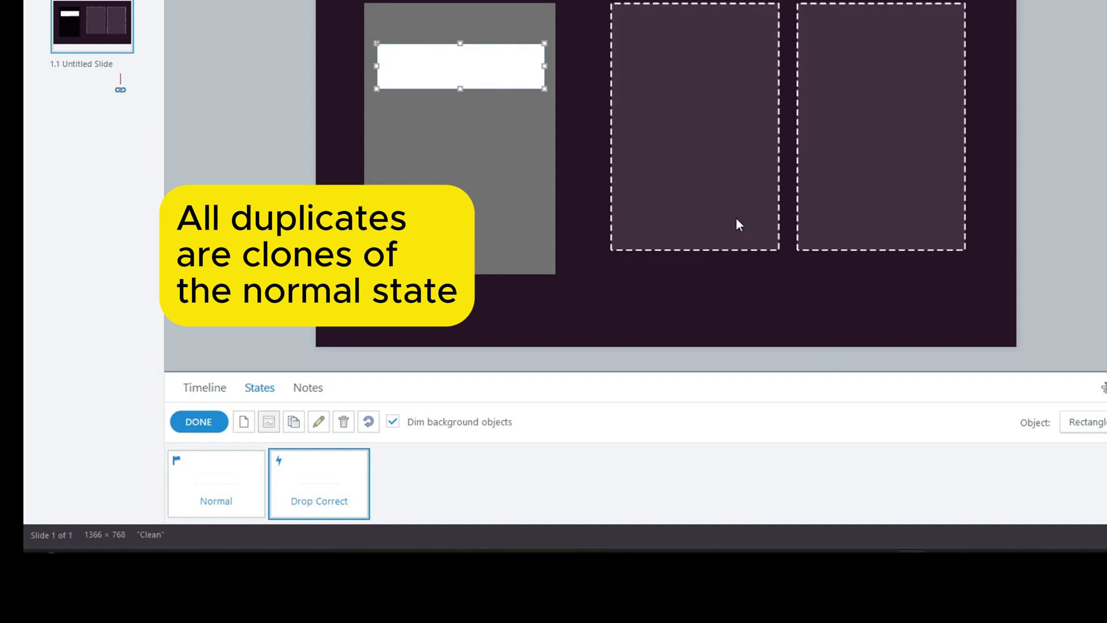
left_click(210, 476)
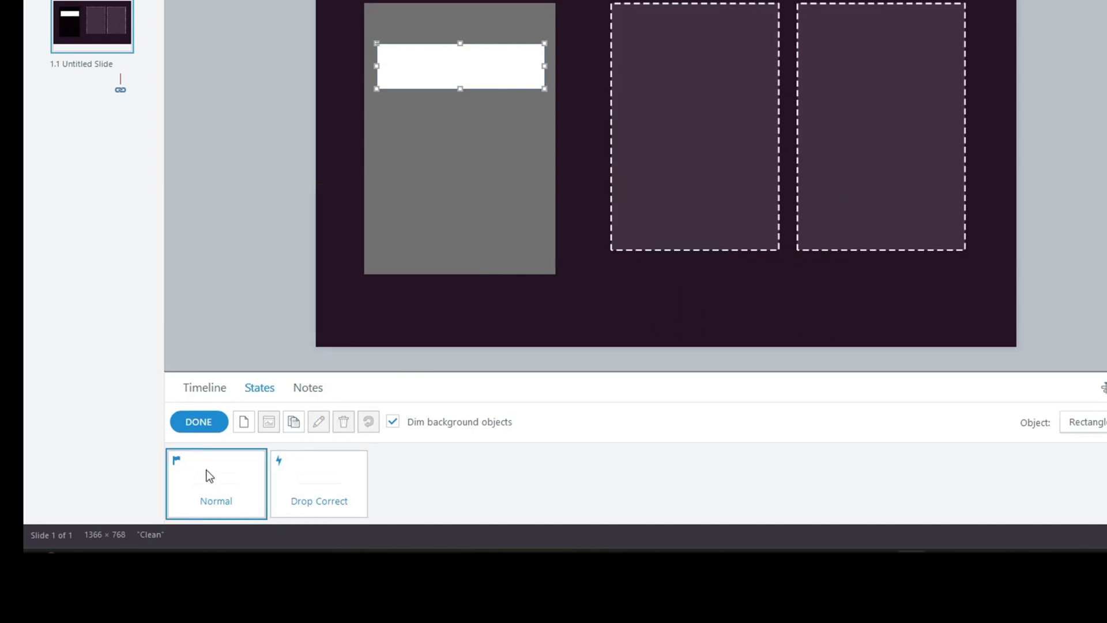
left_click(295, 423)
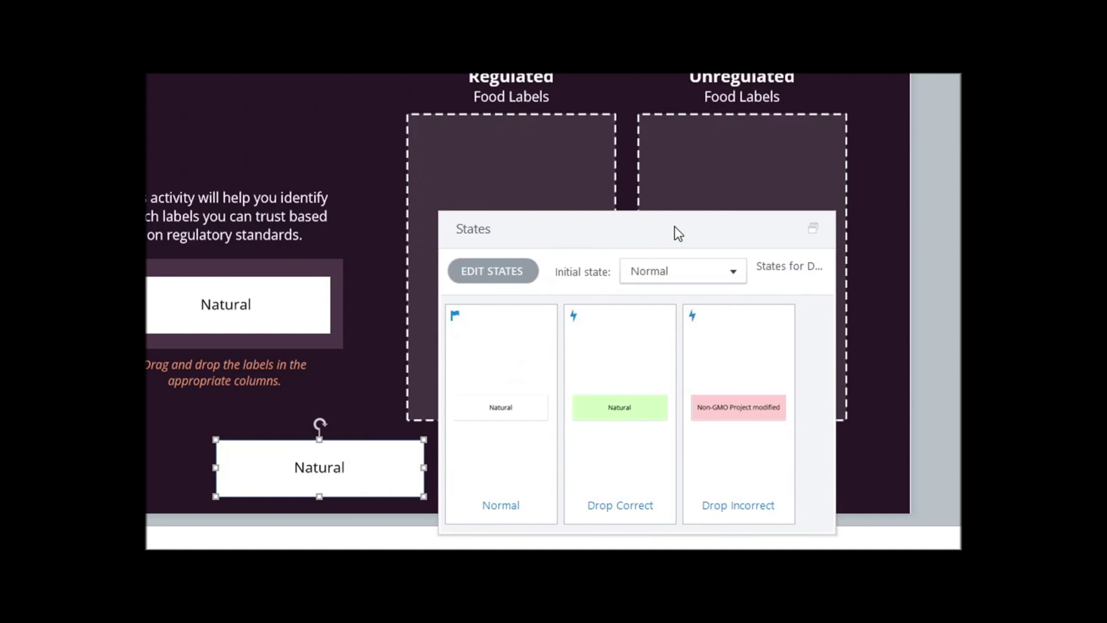
Compare the label's Normal, Drop Correct and Drop Incorrect states.
left_click(614, 375)
left_click(526, 448)
left_click(607, 446)
left_click(711, 458)
left_click(611, 461)
left_click(485, 484)
left_click(575, 486)
left_click(763, 469)
left_click(617, 462)
left_click(492, 454)
left_click(576, 467)
left_click(720, 478)
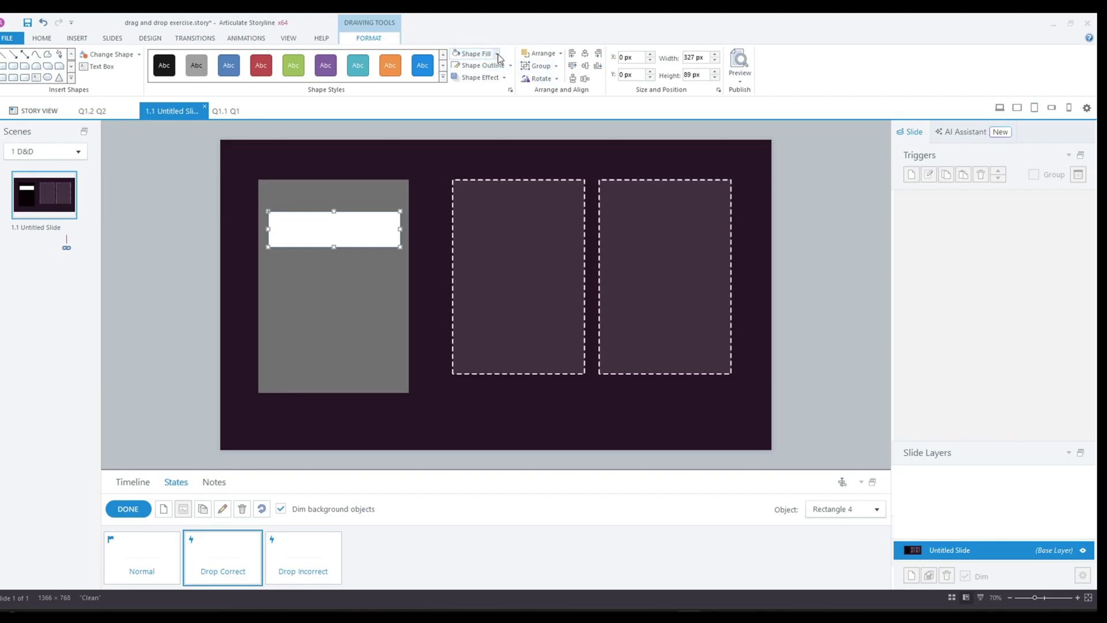
Fill Drop Correct light green and Drop Incorrect pink, then finish editing states.
left_click(497, 55)
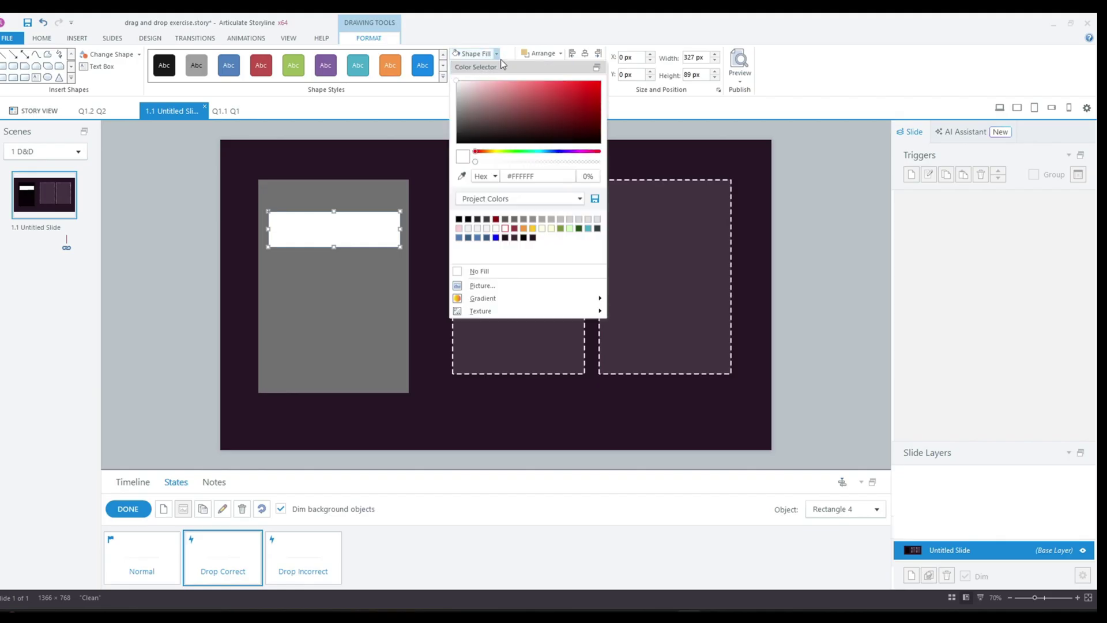
left_click(579, 228)
left_click(306, 562)
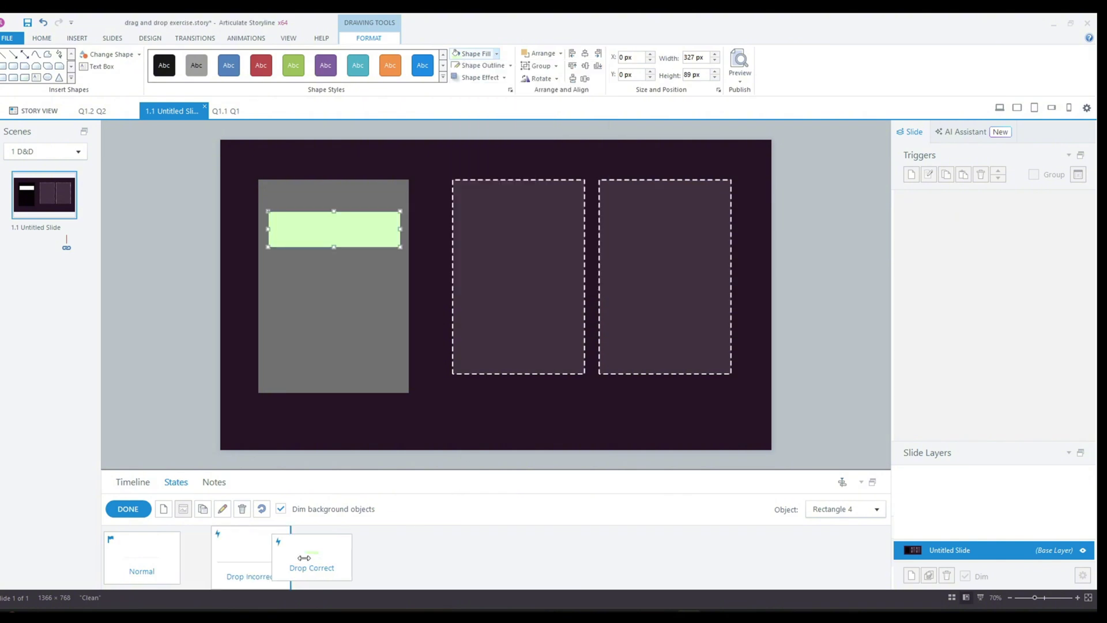
left_click_drag(305, 562, 237, 561)
left_click(321, 549)
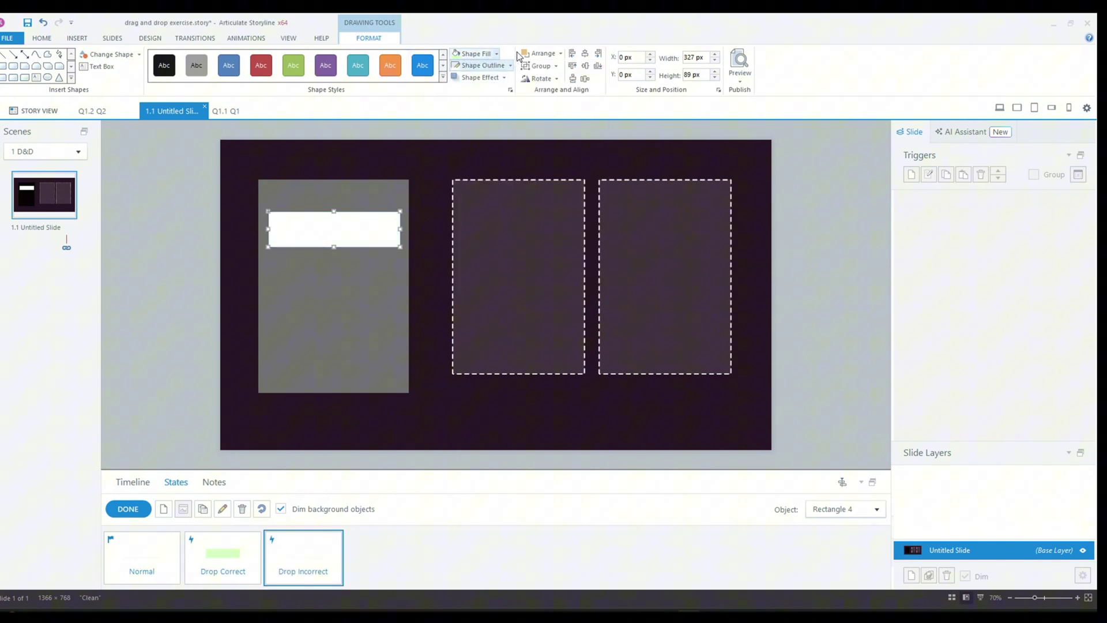
left_click(500, 56)
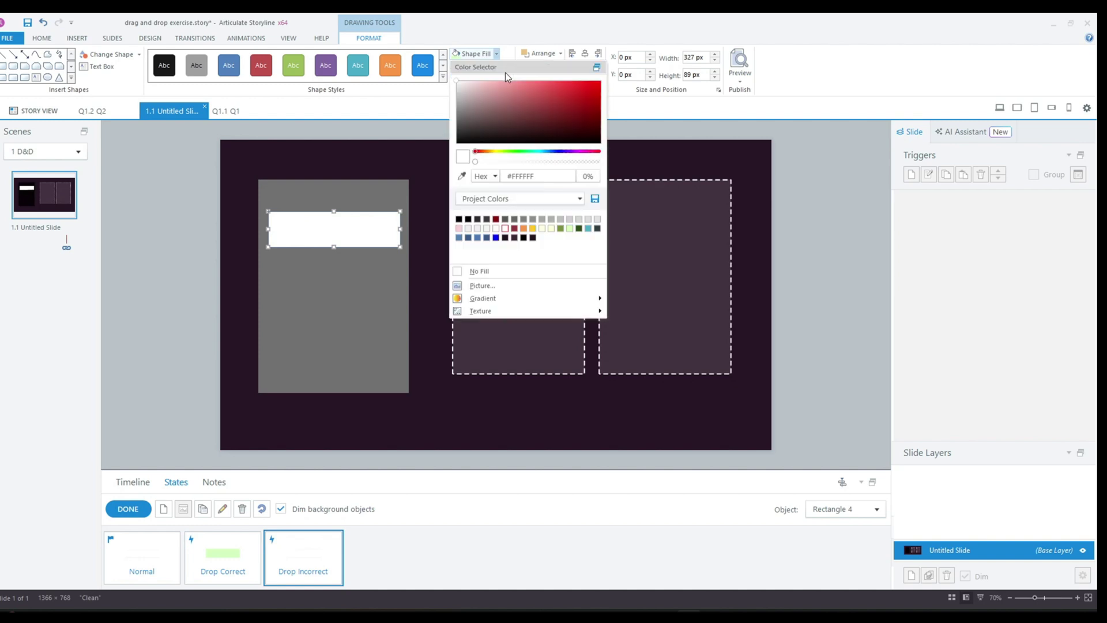
left_click(460, 229)
left_click(126, 509)
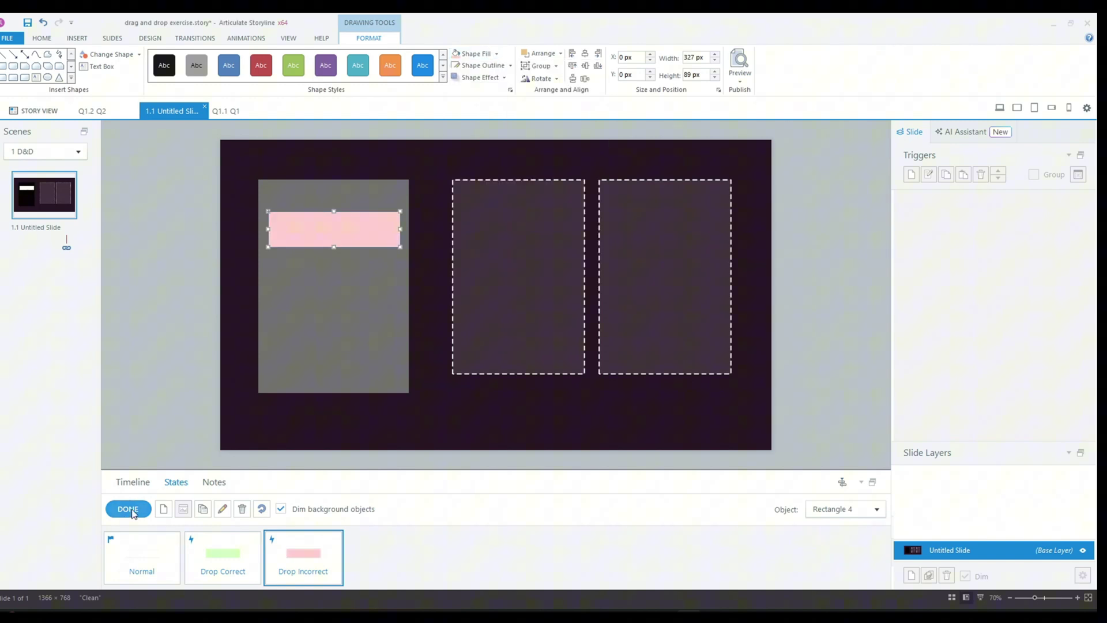
Select the Organic label box on the slide.
left_click(174, 337)
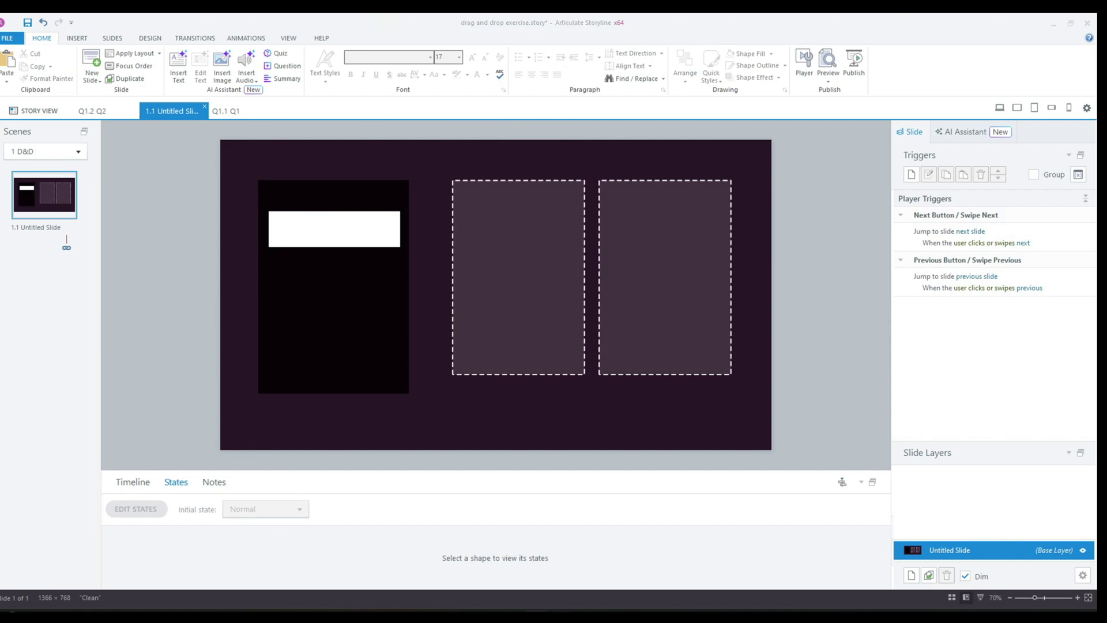
left_click(794, 315)
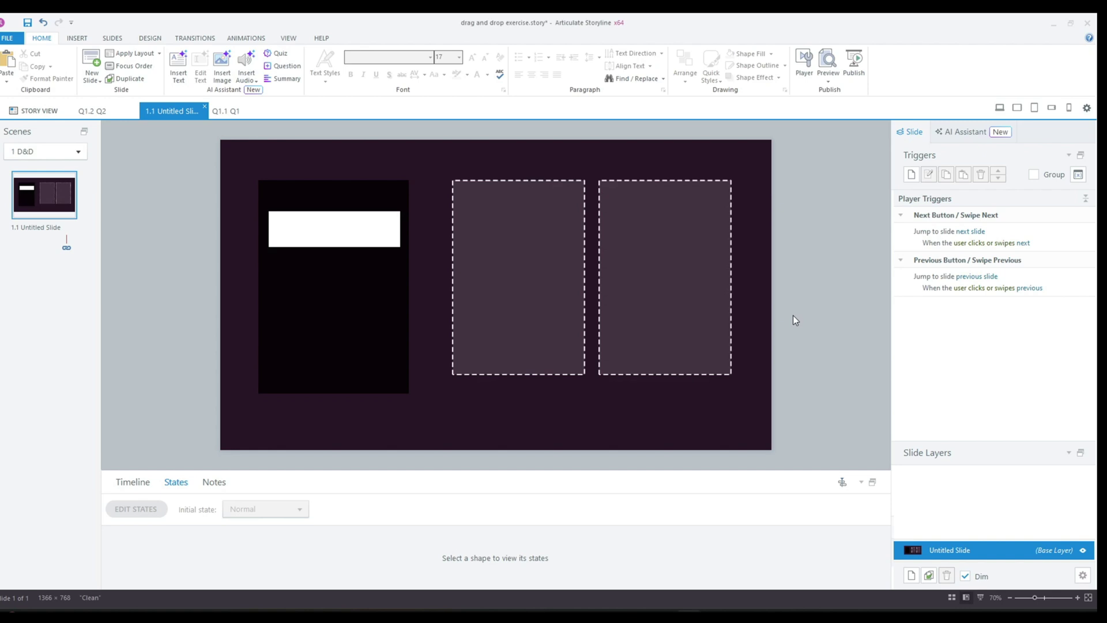
left_click(323, 244)
left_click(321, 205)
left_click(320, 222)
Copy the Organic box below itself and retype the copy as 'Non-GMO Project Verified'.
left_click(307, 212)
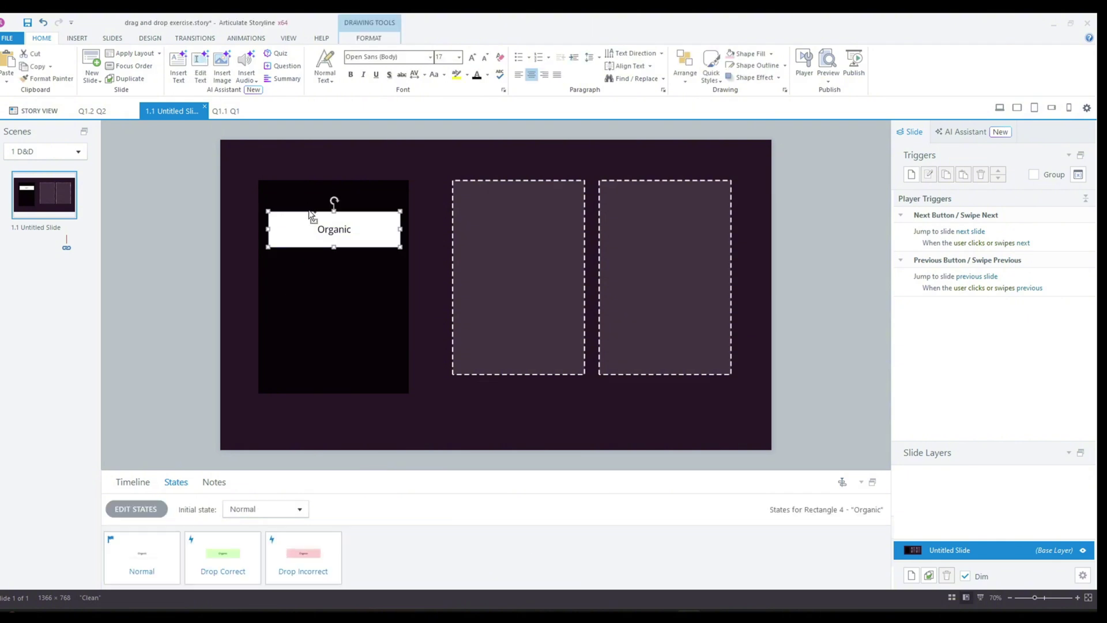
left_click_drag(312, 216, 307, 257)
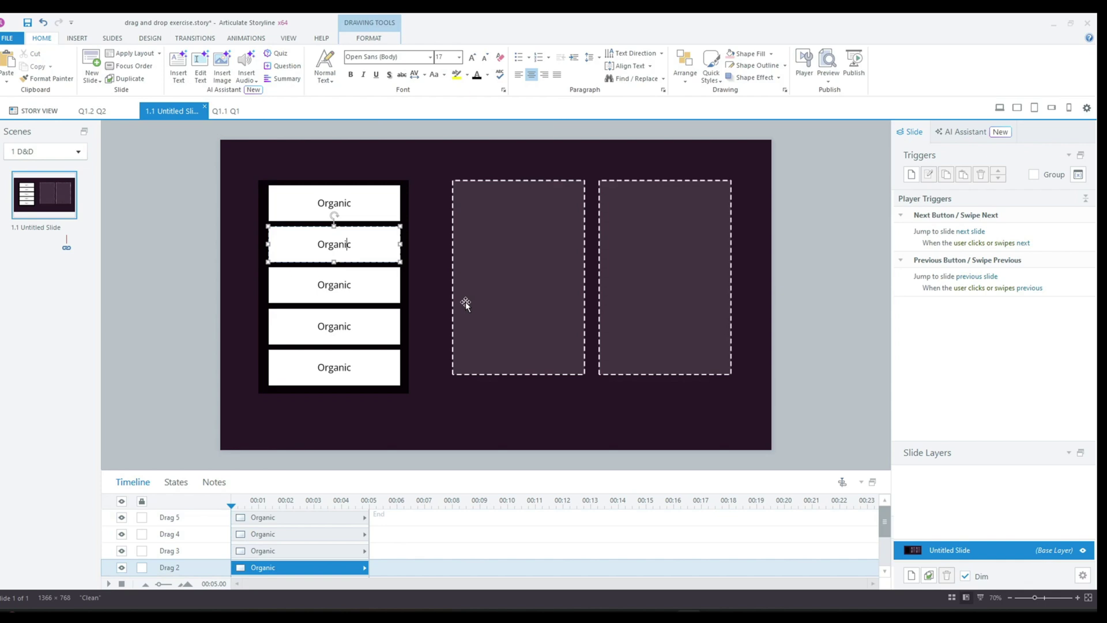
key("ctrl+a")
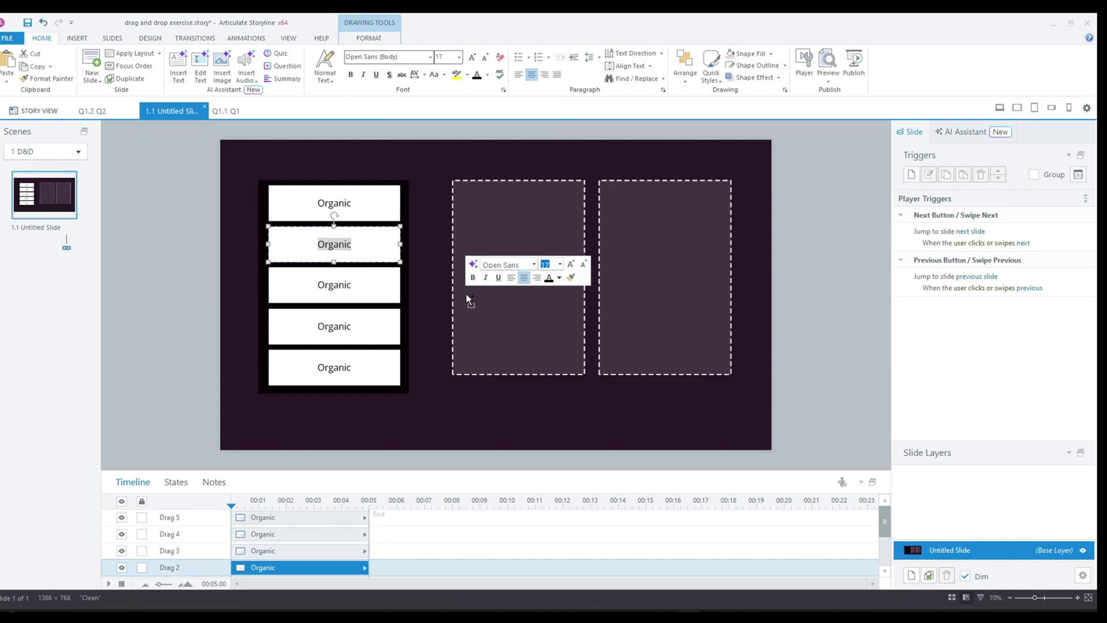
type("Non-")
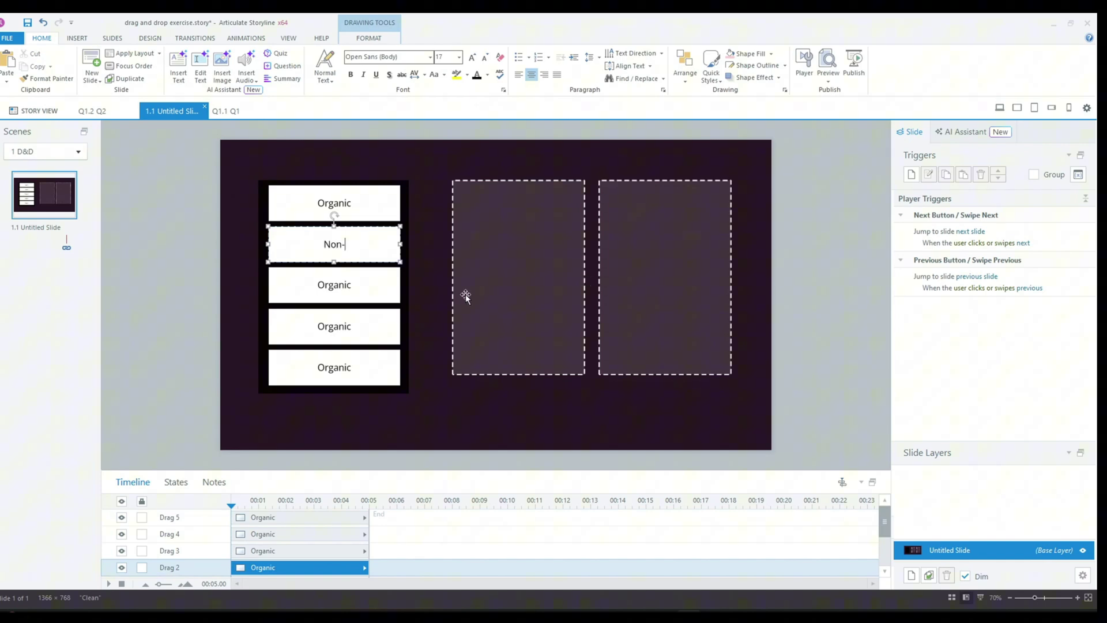
type("GMO Project Verified")
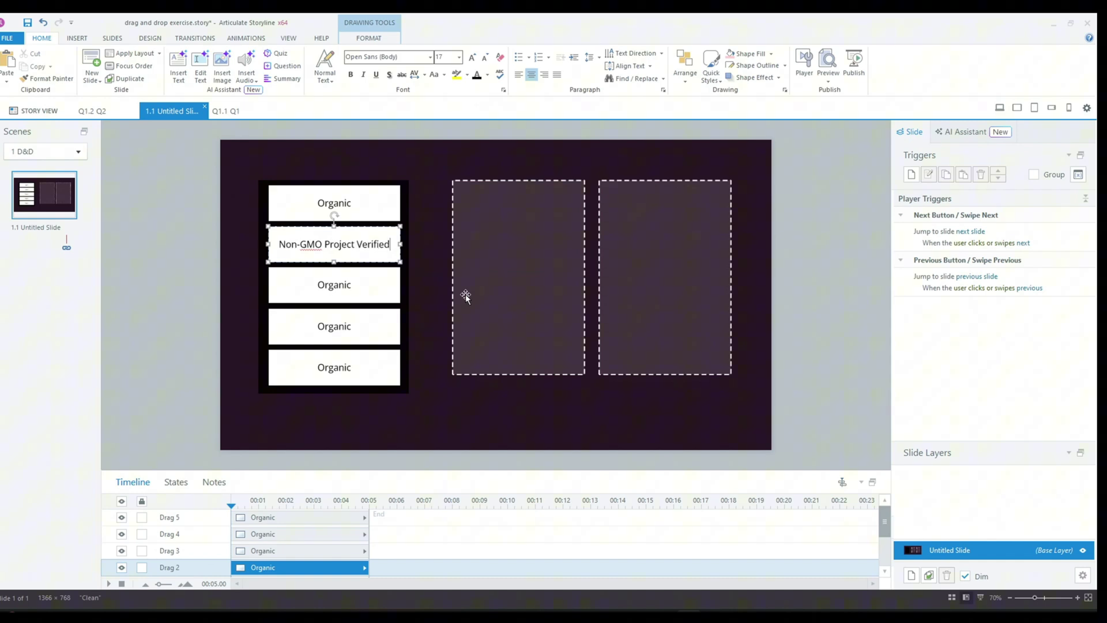
left_click(185, 276)
left_click(348, 225)
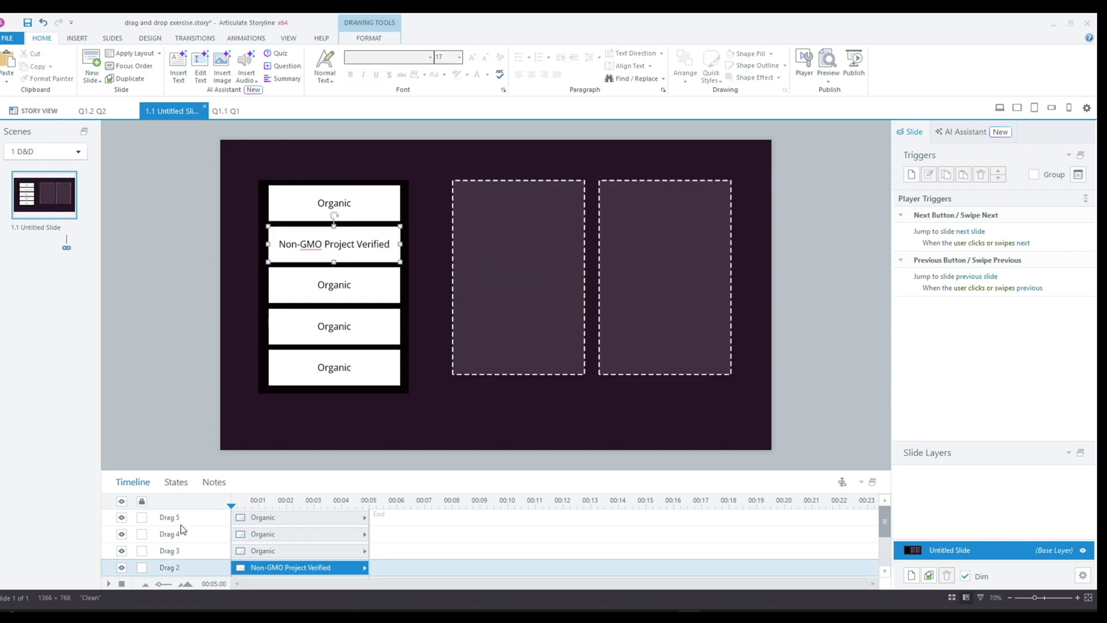
Check the Non-GMO box's Drop Correct and Drop Incorrect states, then select the third box's 'Organic' text.
left_click(181, 486)
left_click(222, 554)
left_click(303, 554)
left_click(236, 269)
left_click(331, 276)
left_click_drag(361, 287, 296, 289)
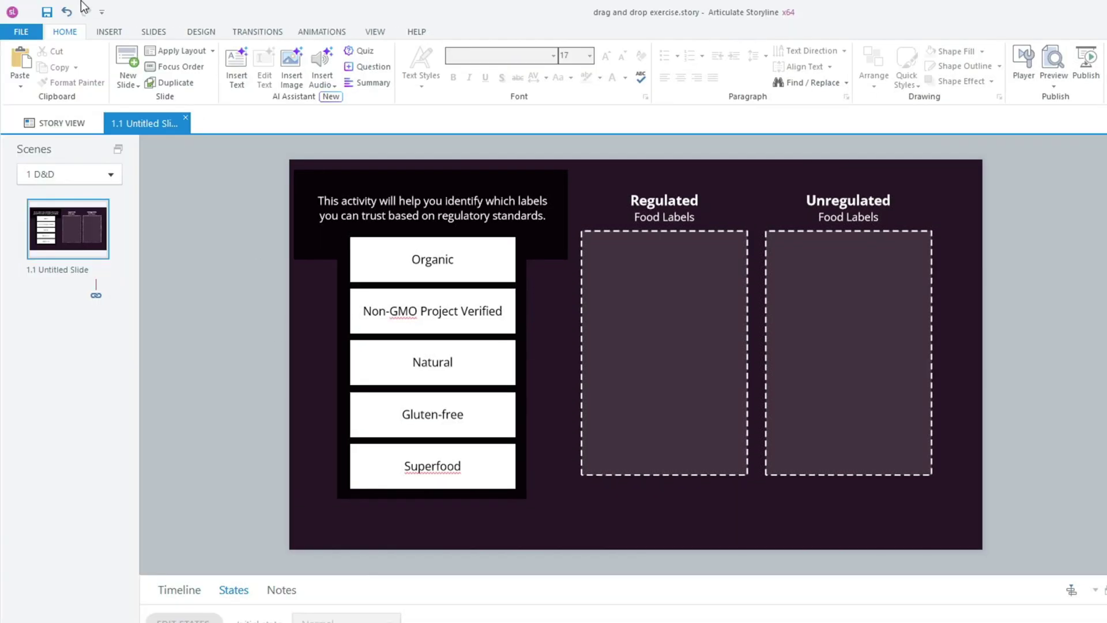
Convert the slide to a Drag and Drop question, targeting Organic and Non-GMO Project Verified at Rectangle 1.
left_click(13, 10)
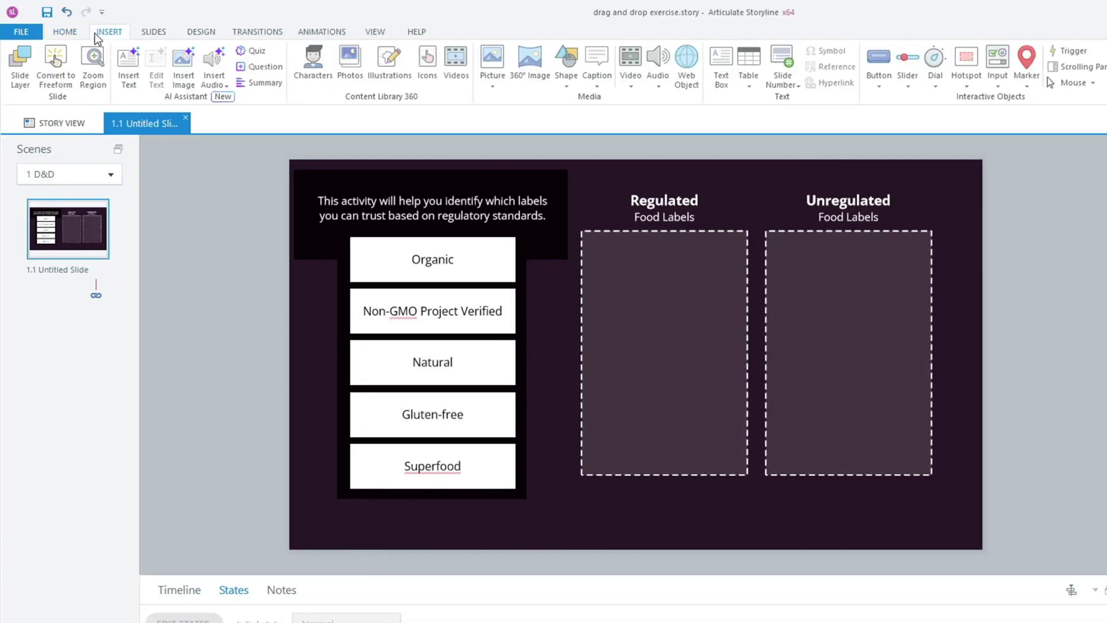
left_click(56, 80)
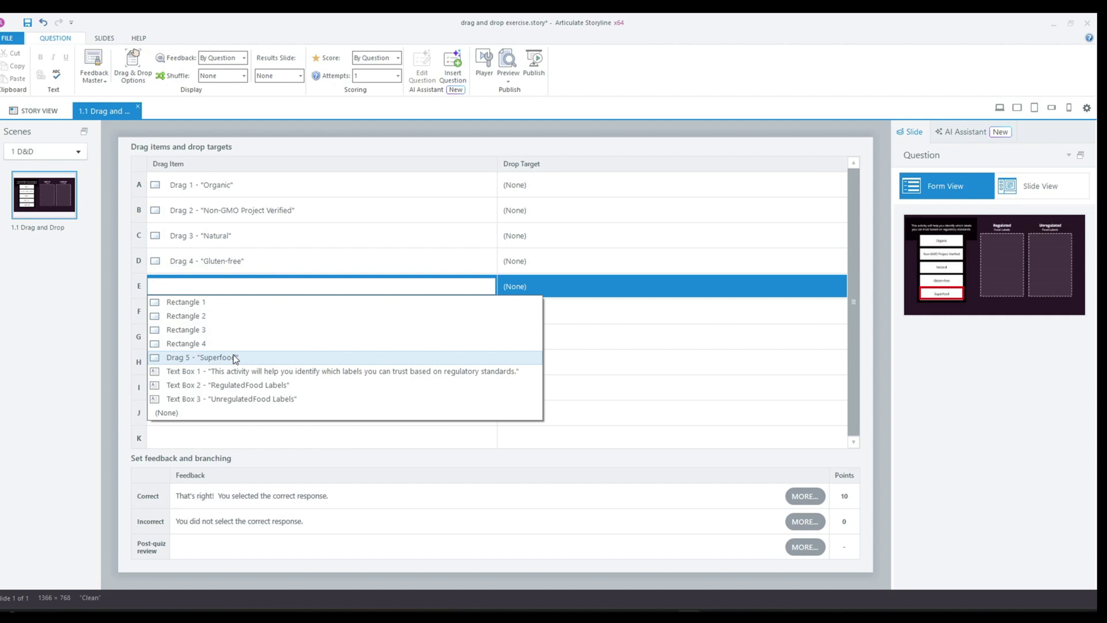
left_click(235, 357)
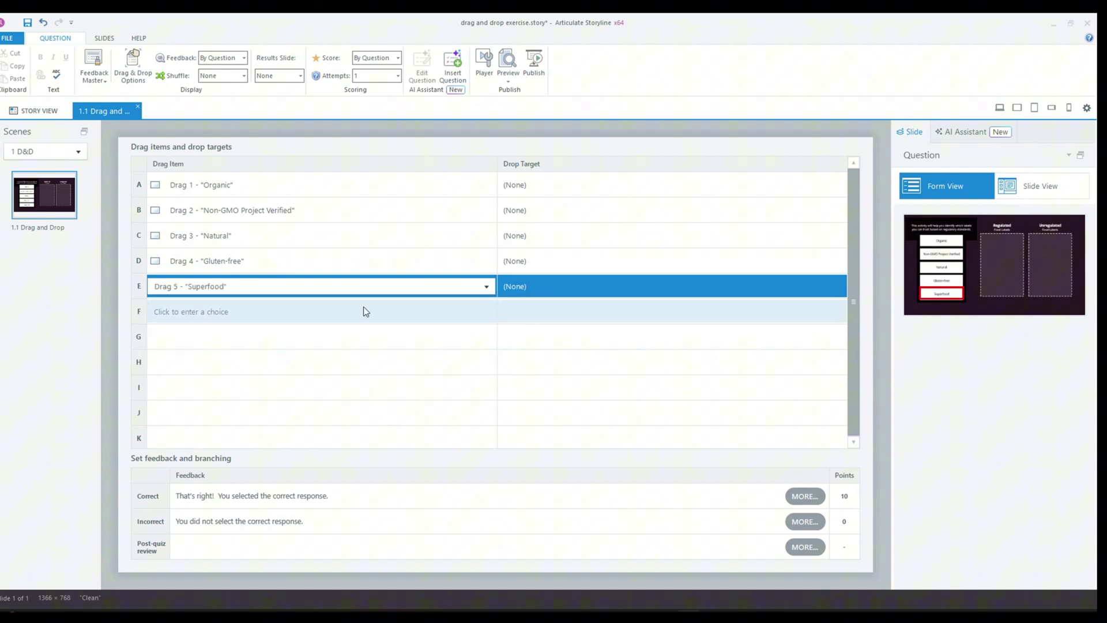
left_click(517, 185)
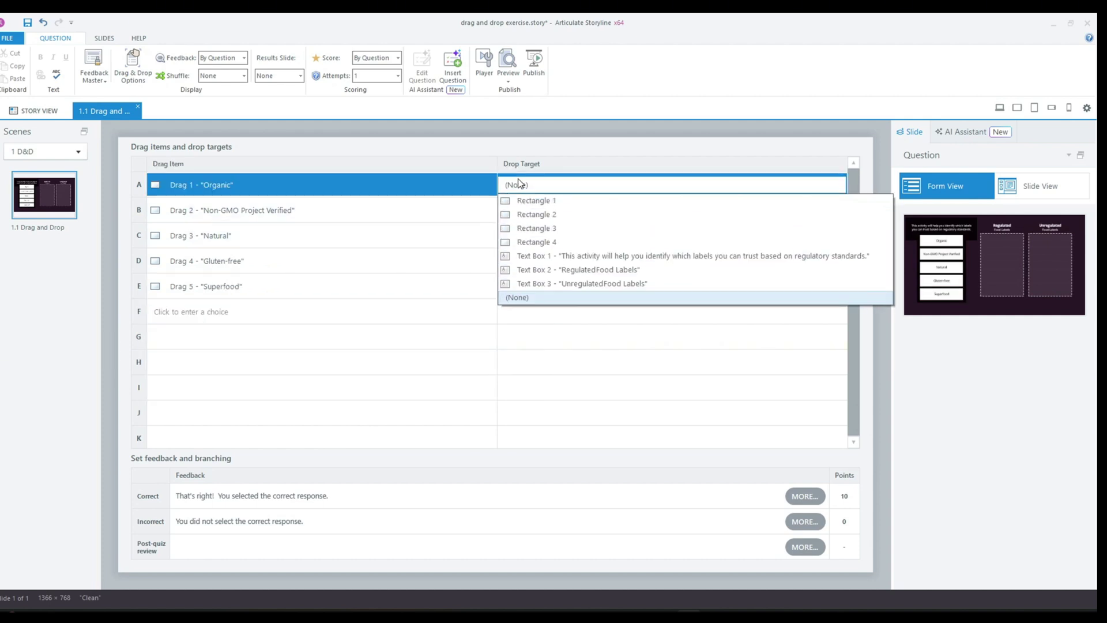
left_click(548, 206)
left_click(548, 211)
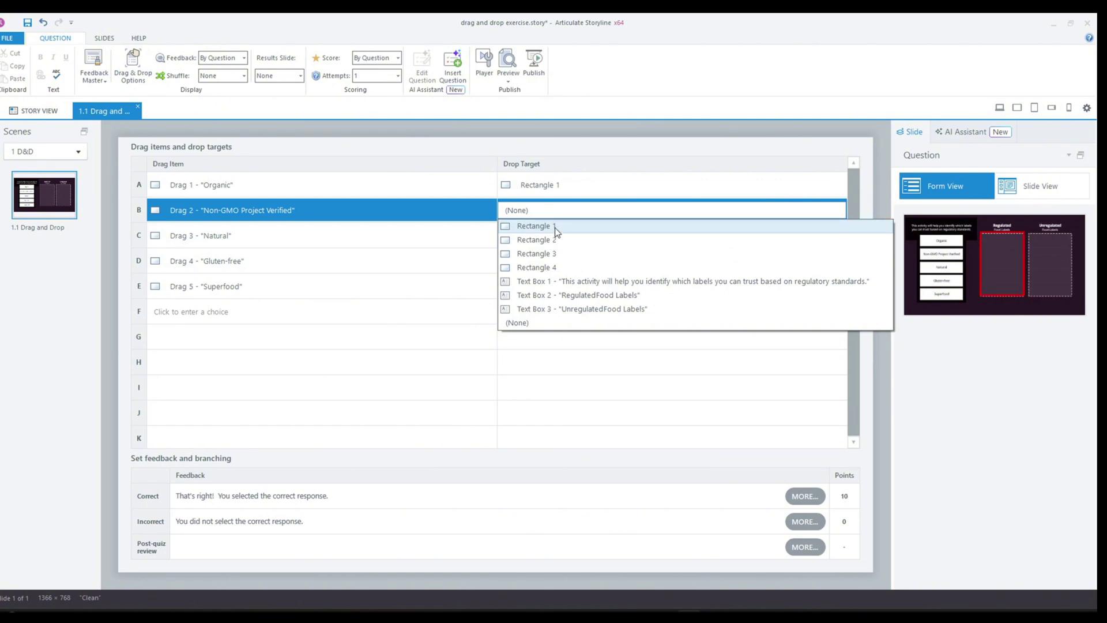
left_click(553, 226)
left_click(554, 226)
Apply the Modern blank layout to the Incorrect feedback layer.
left_click(554, 225)
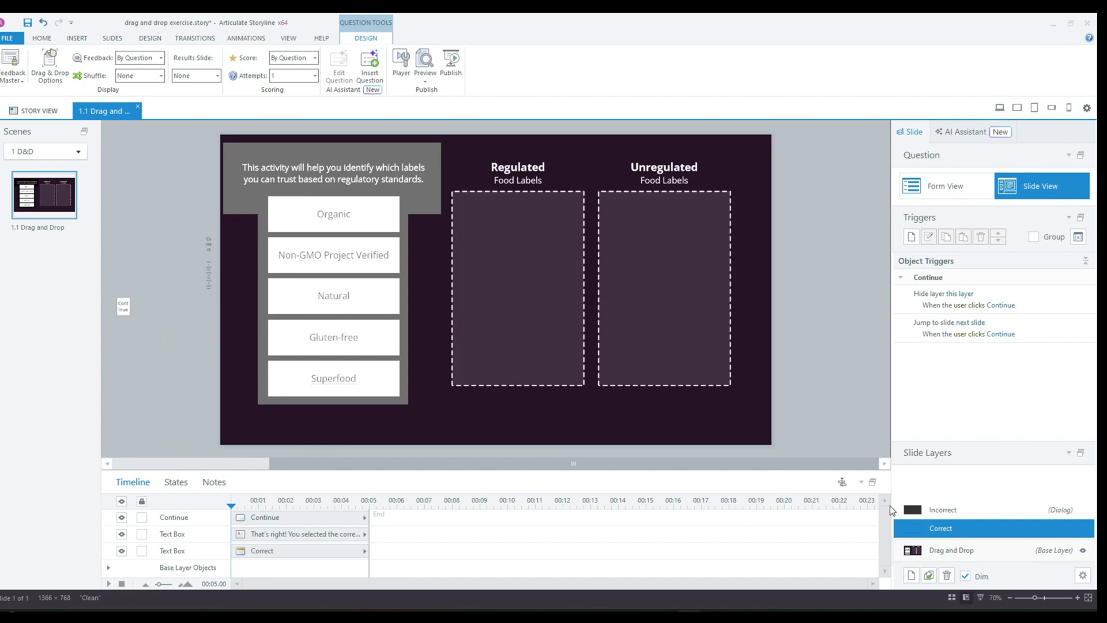
left_click(955, 507)
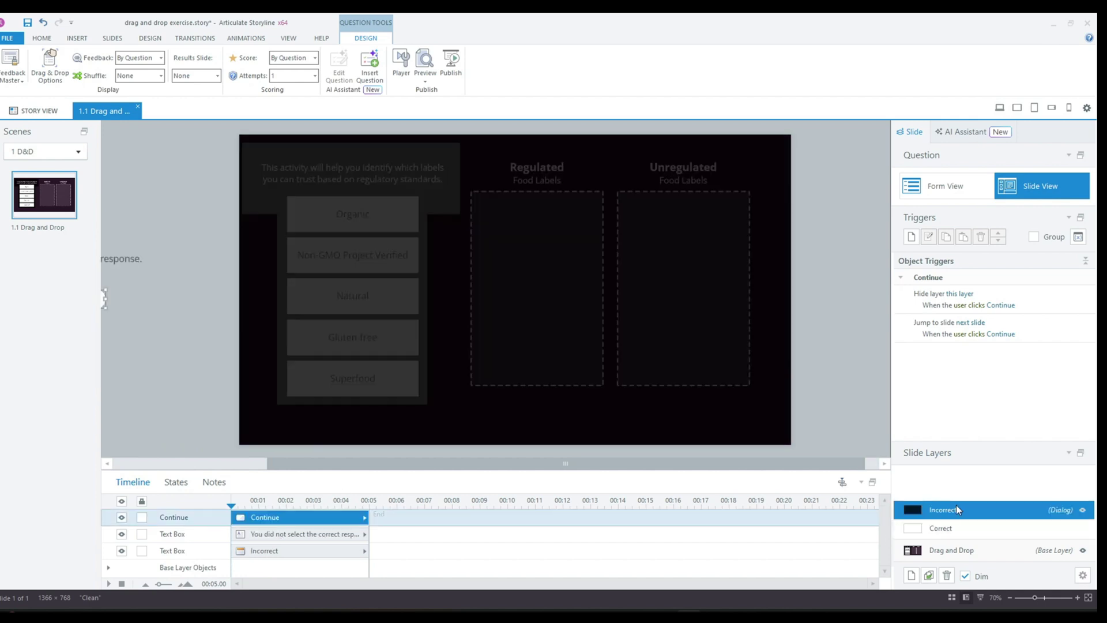
right_click(58, 210)
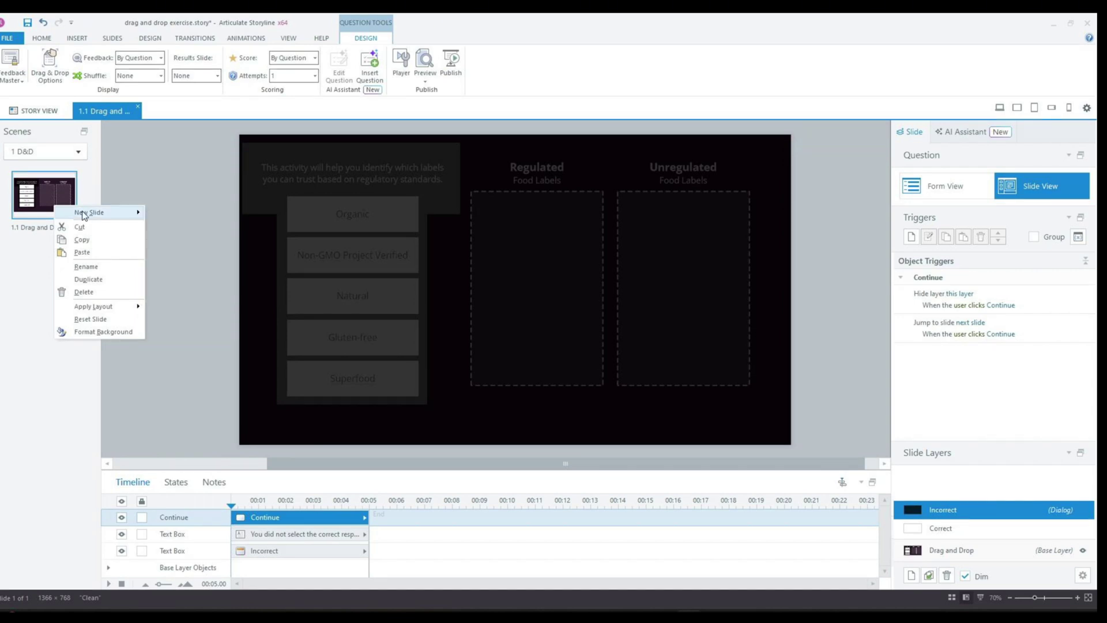
mouse_move(104, 309)
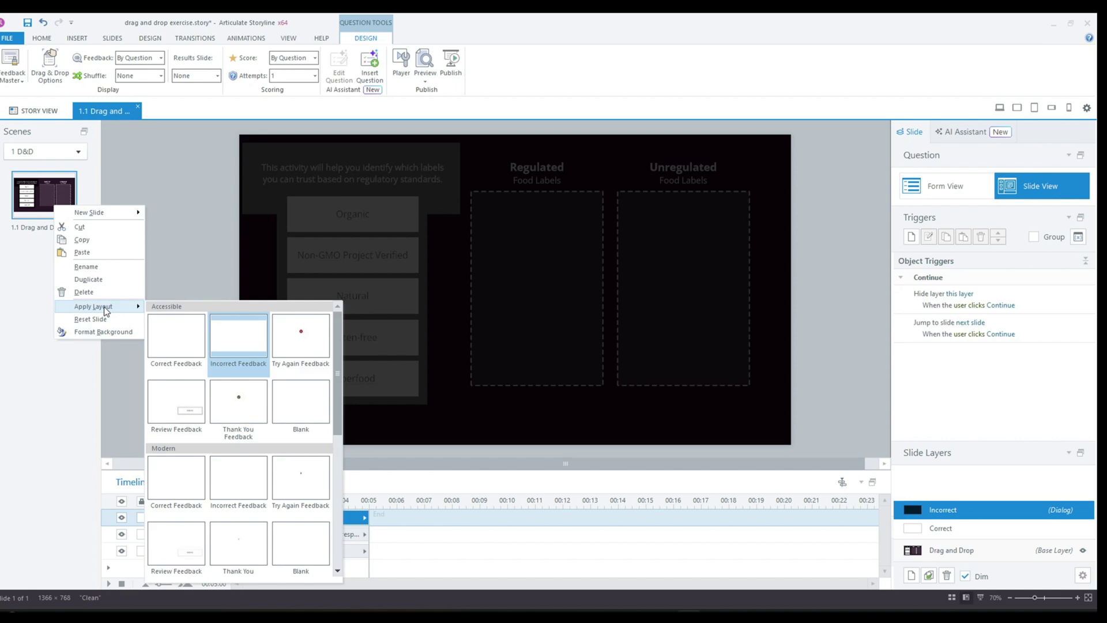
left_click(302, 540)
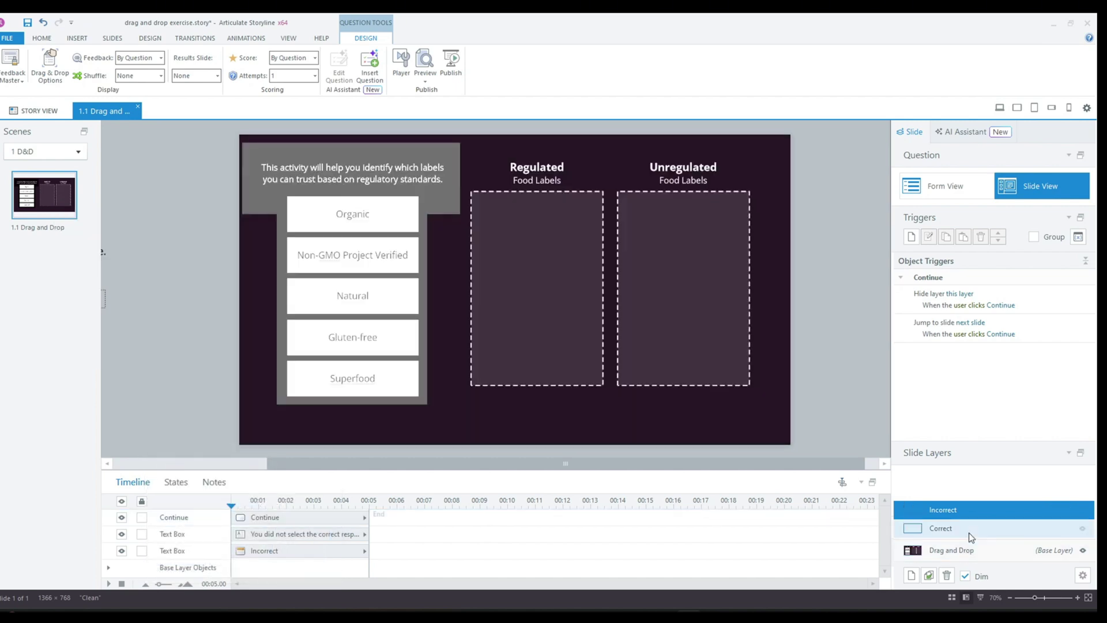
Apply the Modern blank layout to the Correct feedback layer.
left_click(968, 529)
right_click(45, 203)
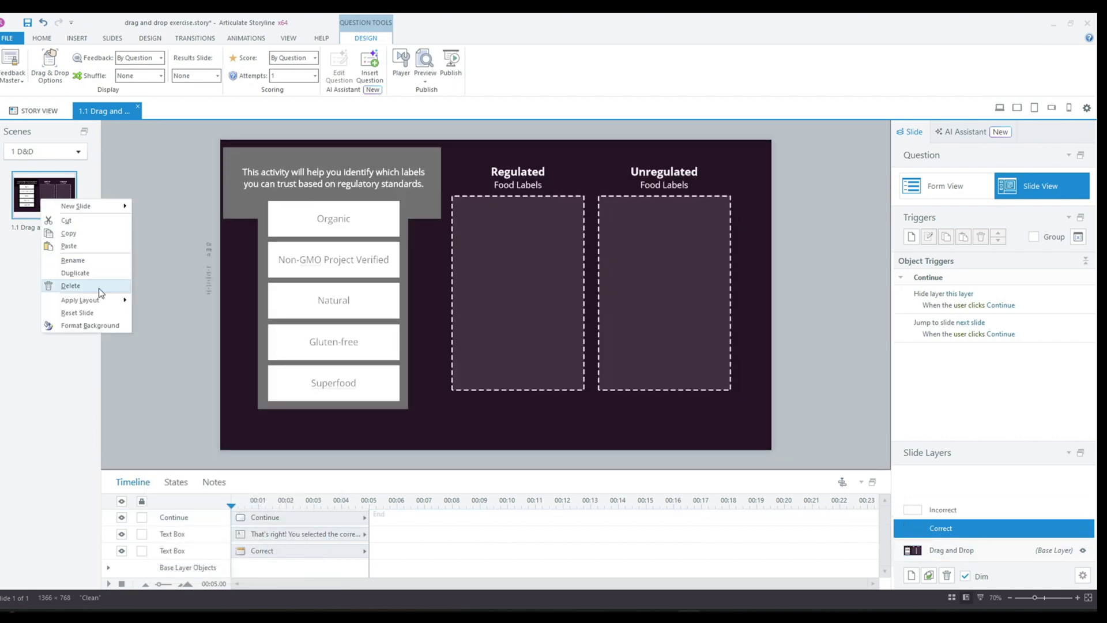
mouse_move(86, 300)
left_click(282, 527)
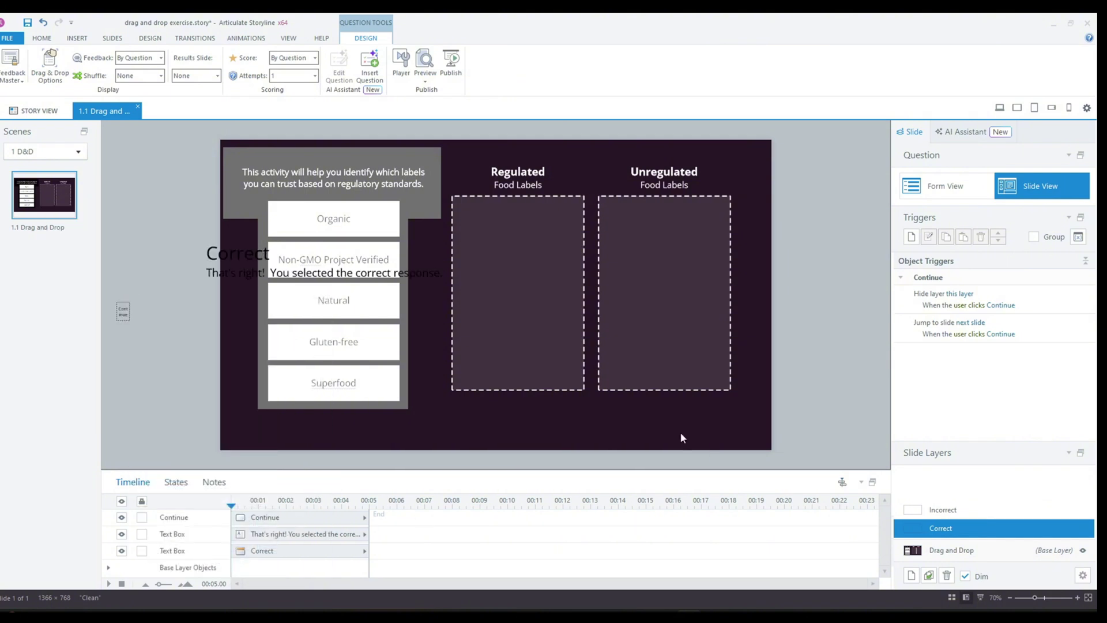
left_click(973, 522)
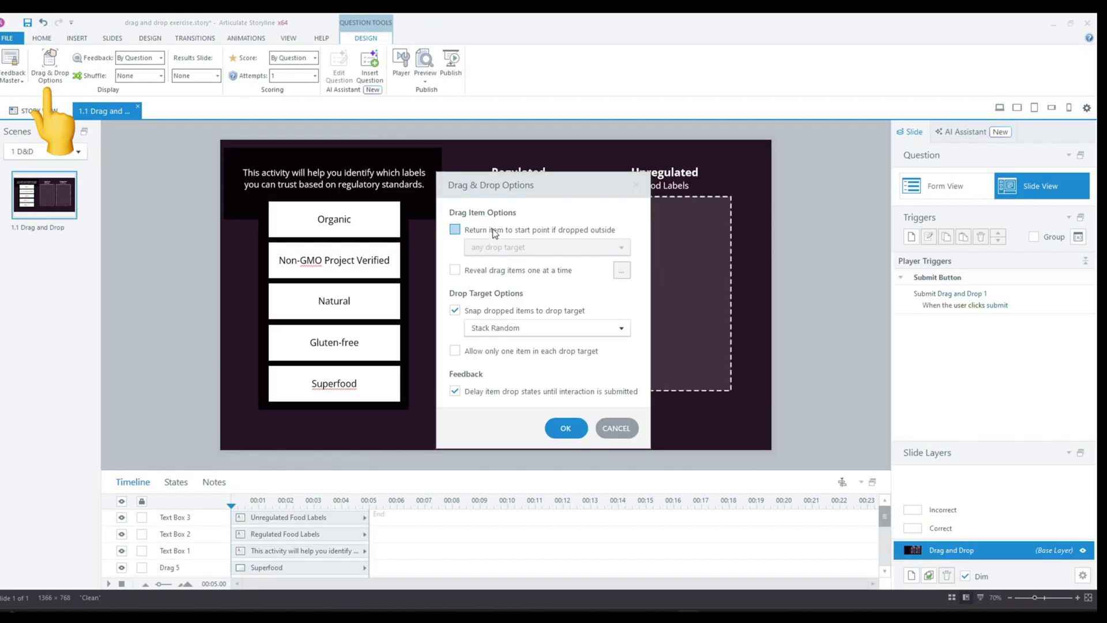
Return items dropped outside any target to their start point and set snapping to Tile.
left_click(494, 233)
left_click(497, 248)
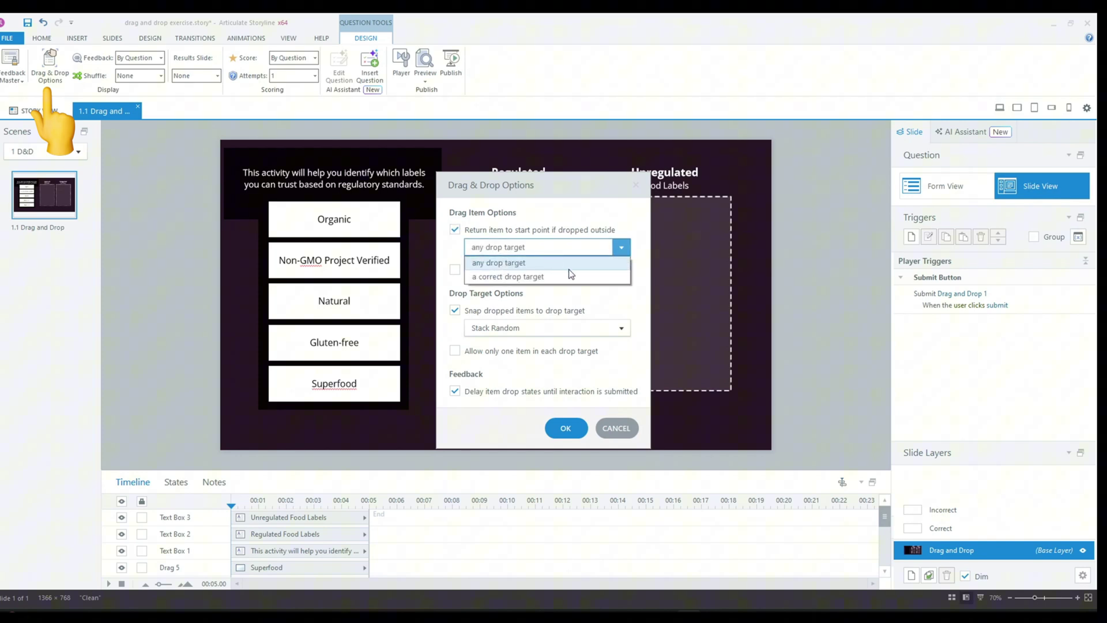
left_click(472, 263)
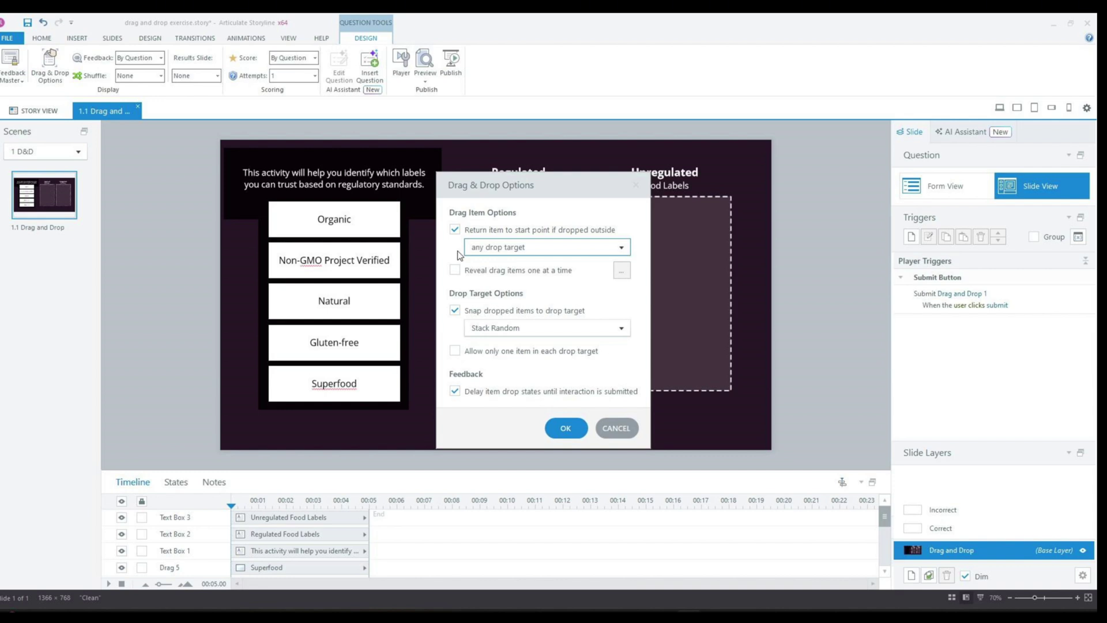
left_click(620, 328)
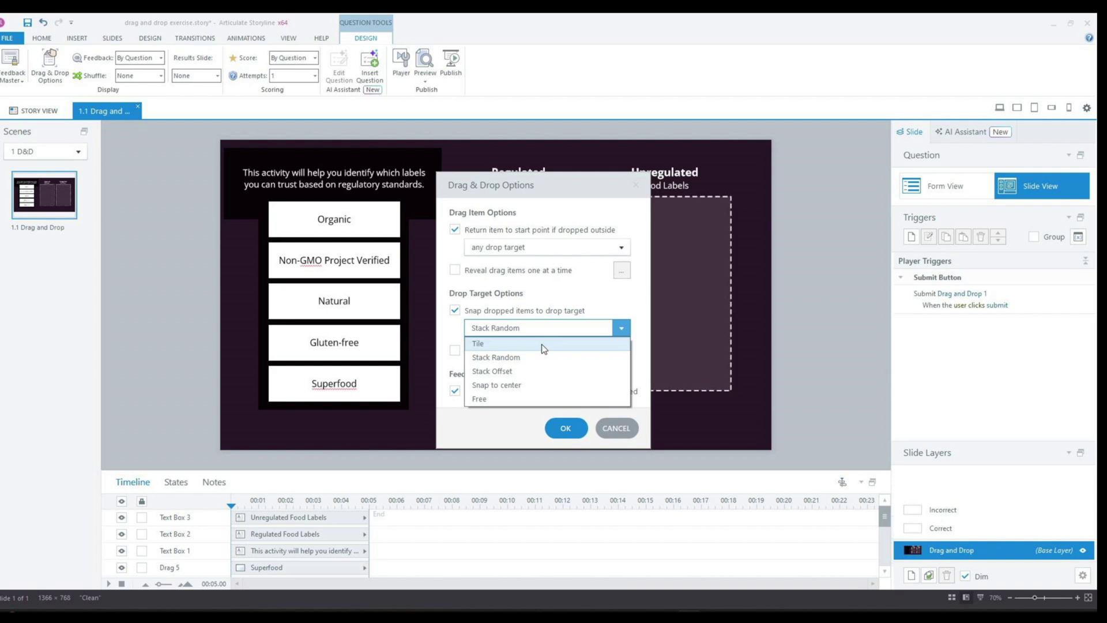
left_click(543, 344)
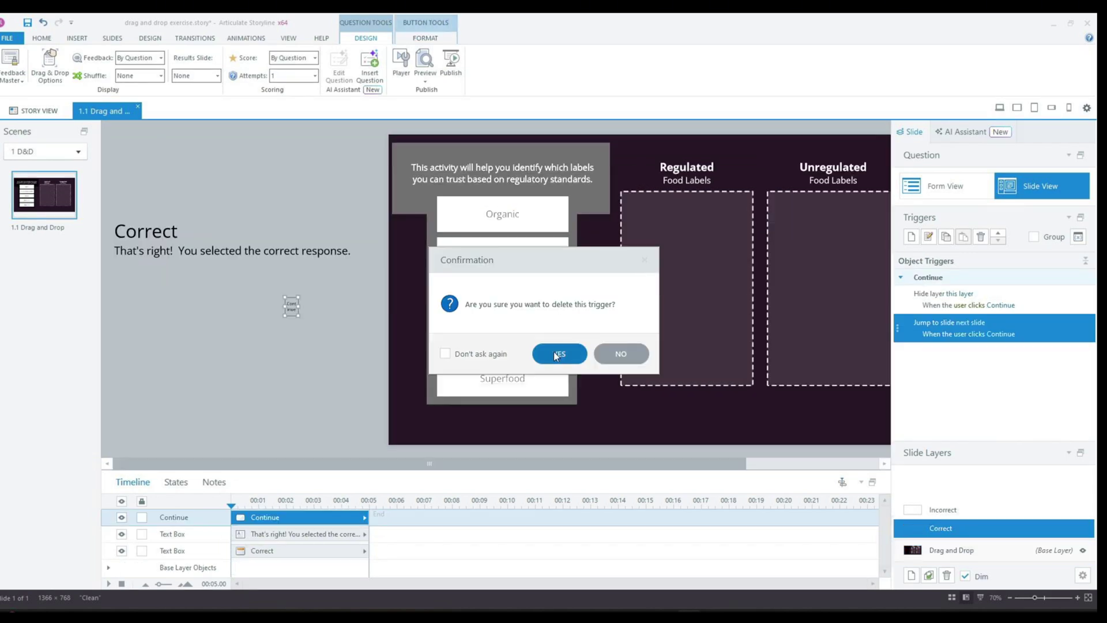
Delete the Correct and Incorrect layers' Continue and hide-layer triggers, then open Incorrect layer Properties.
left_click(557, 353)
left_click(982, 238)
left_click(559, 354)
left_click(972, 510)
left_click(1048, 304)
left_click(981, 236)
left_click(573, 356)
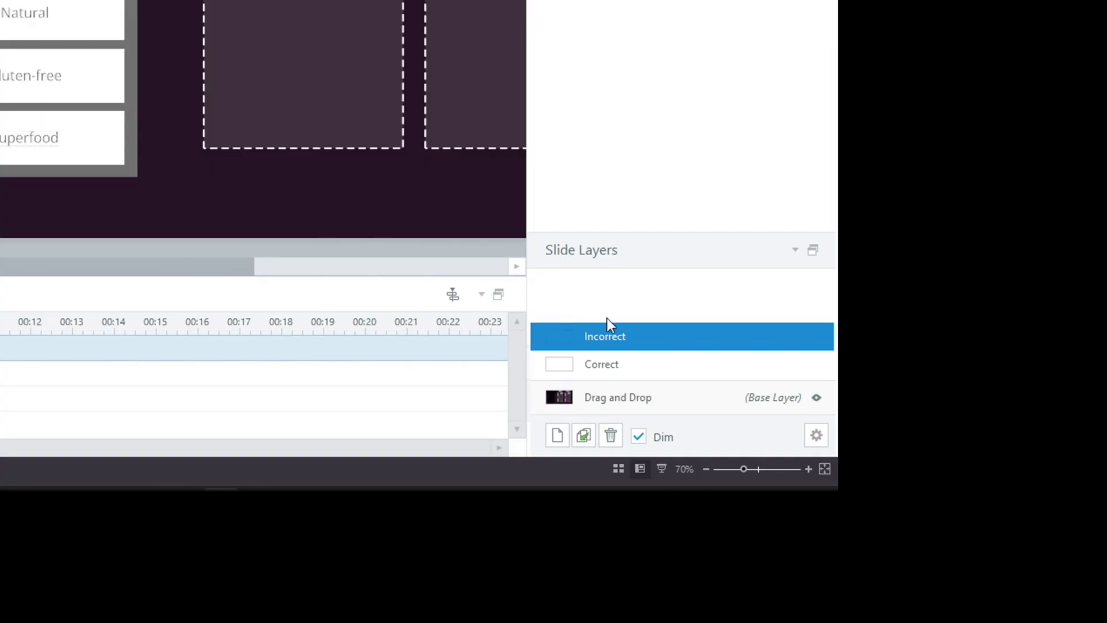
right_click(666, 334)
left_click(734, 407)
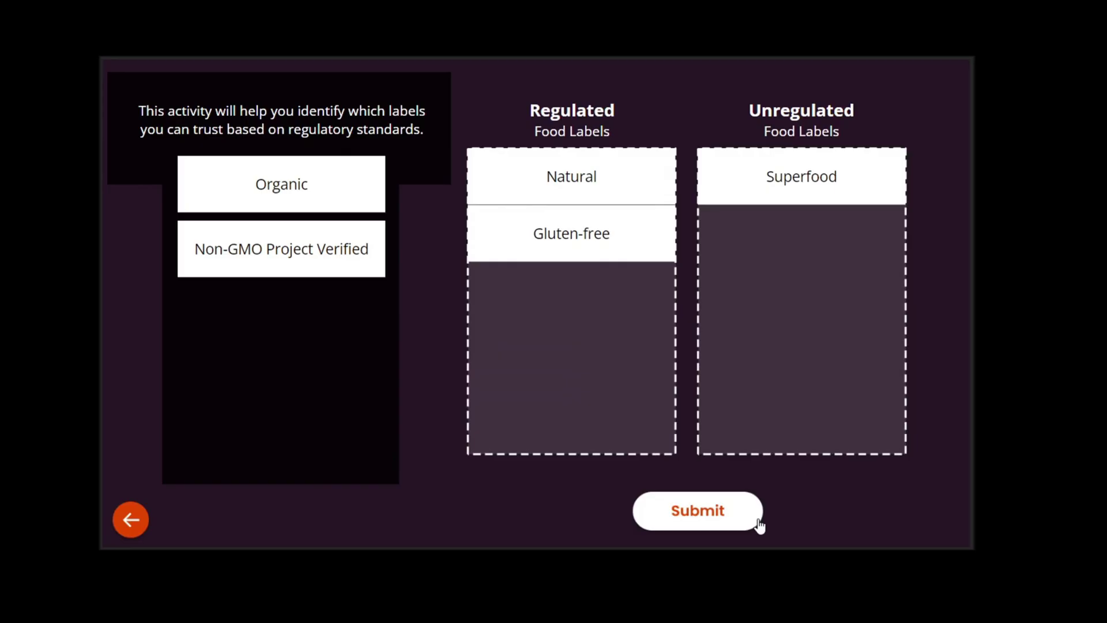
Submit the sorted labels in the preview and display the correct solution.
left_click(759, 523)
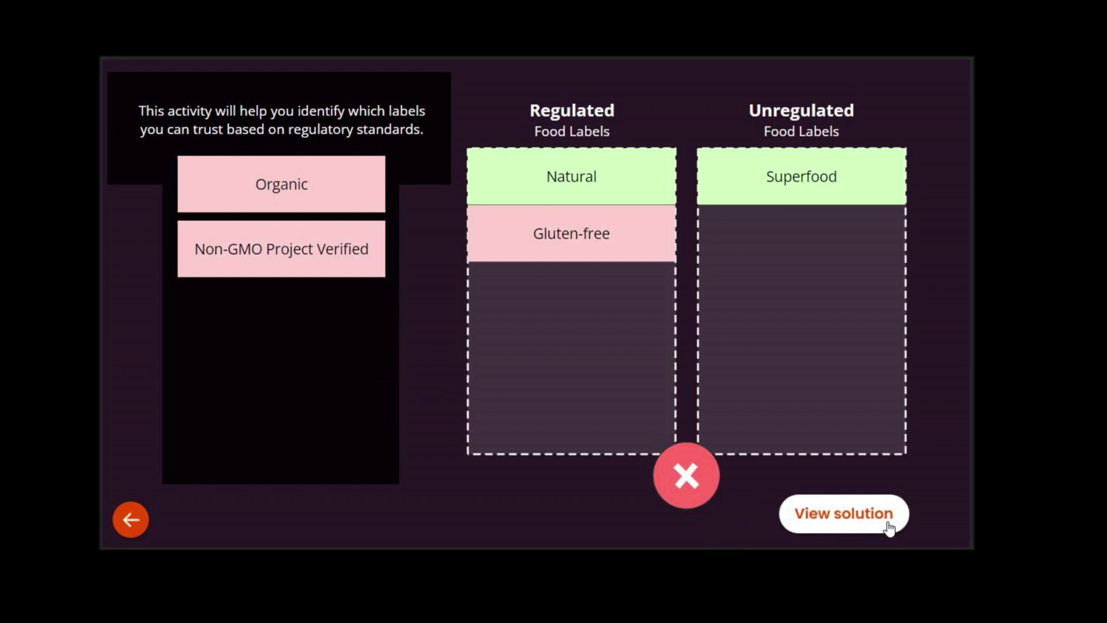
left_click(889, 525)
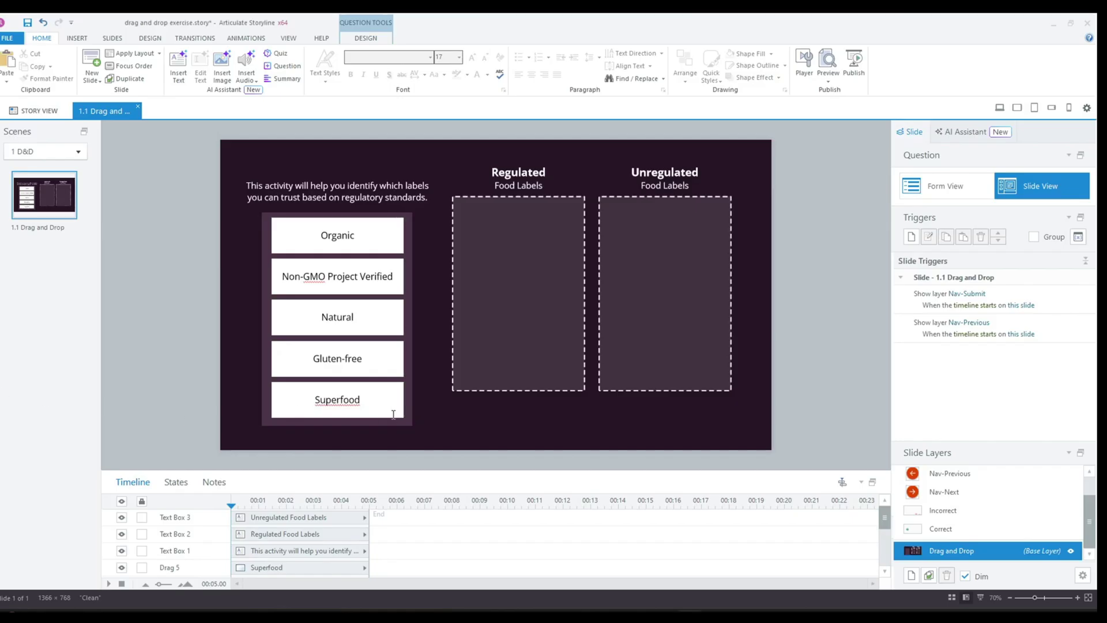
Align all five labels to a common middle and add the text 'Drag and drop the labels in the appropriate columns.'.
left_click(390, 403)
left_click(383, 363, "shift")
left_click(380, 323, "shift")
left_click(377, 280, "shift")
left_click(372, 230, "shift")
left_click(427, 38)
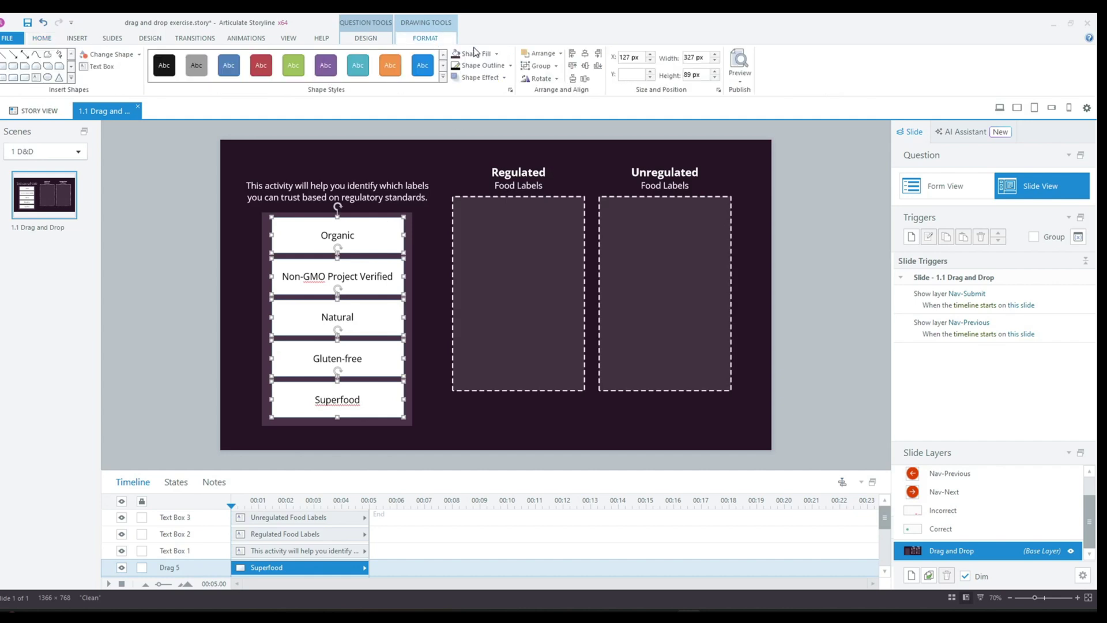
left_click(585, 65)
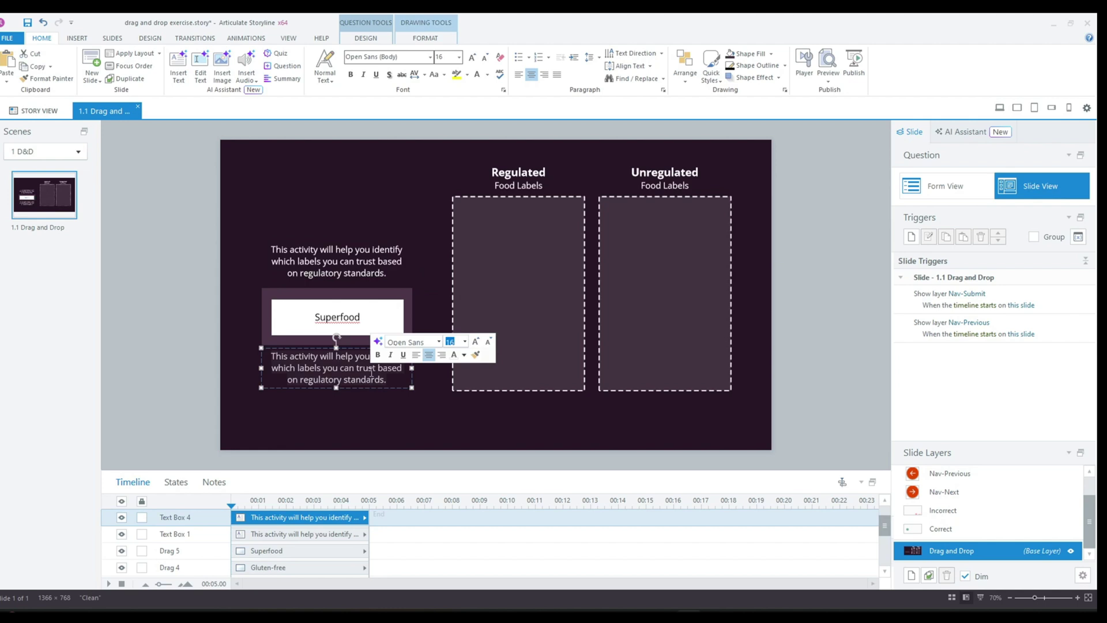
key("BackSpace")
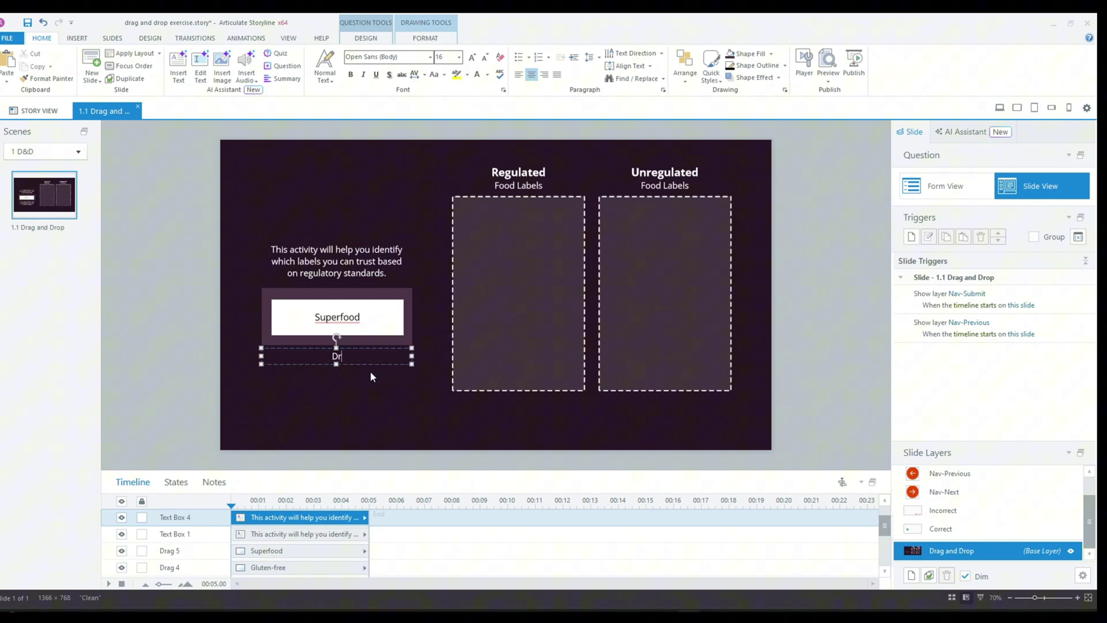
type("Drag and drop the labels in the")
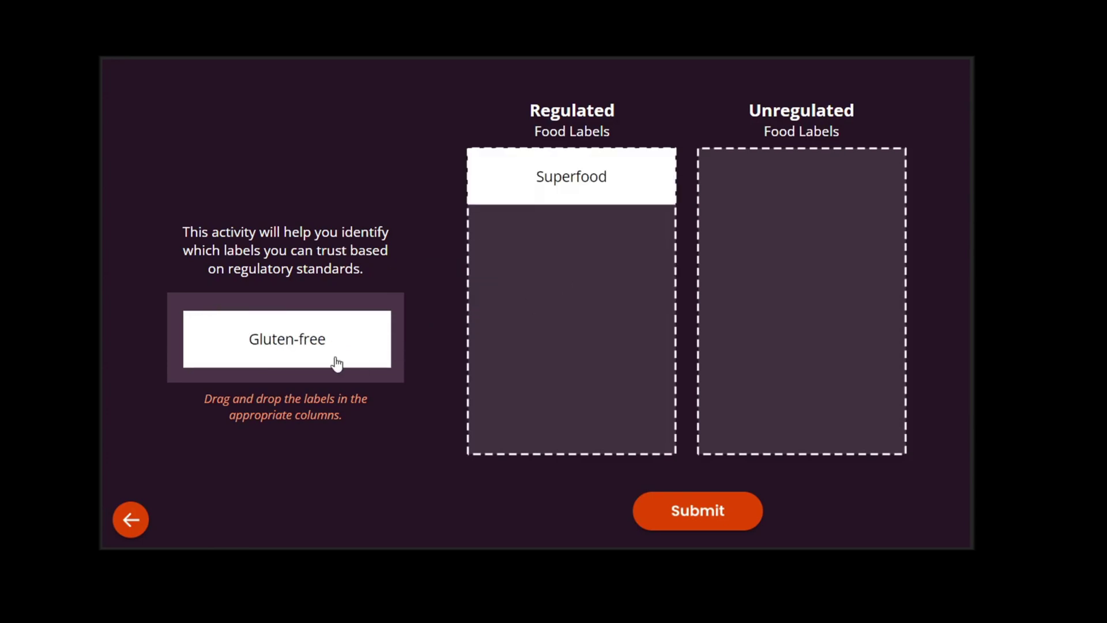
Sort Superfood, Gluten-free and Natural into Regulated, Non-GMO and Organic into Unregulated, then submit.
left_click_drag(309, 361, 553, 334)
left_click_drag(374, 367, 541, 338)
left_click_drag(271, 348, 749, 334)
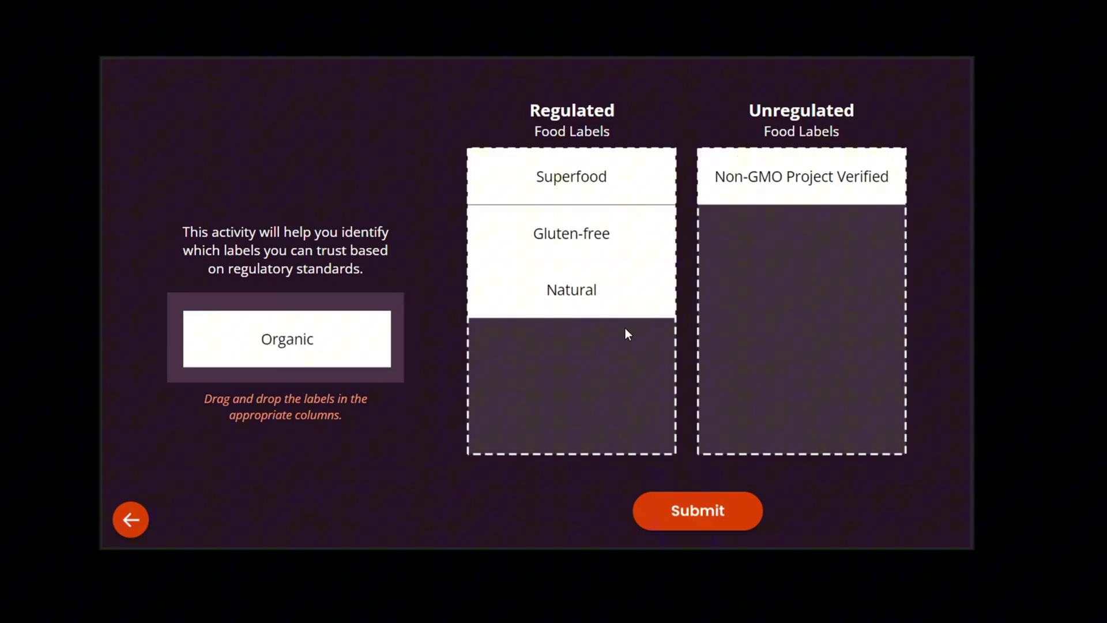
left_click_drag(241, 357, 800, 326)
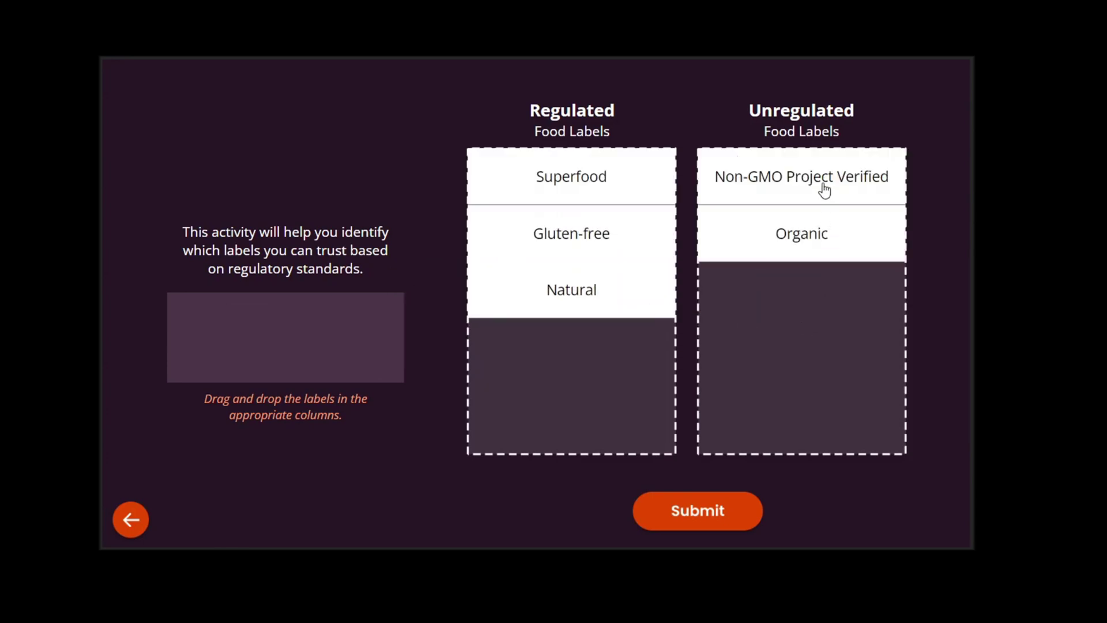
left_click(703, 527)
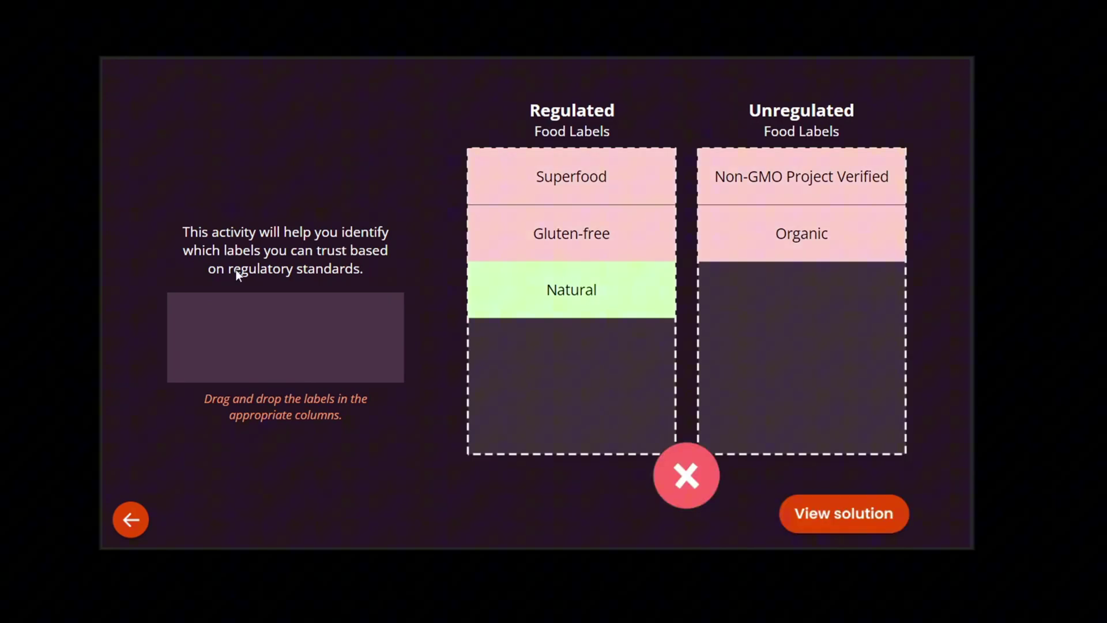